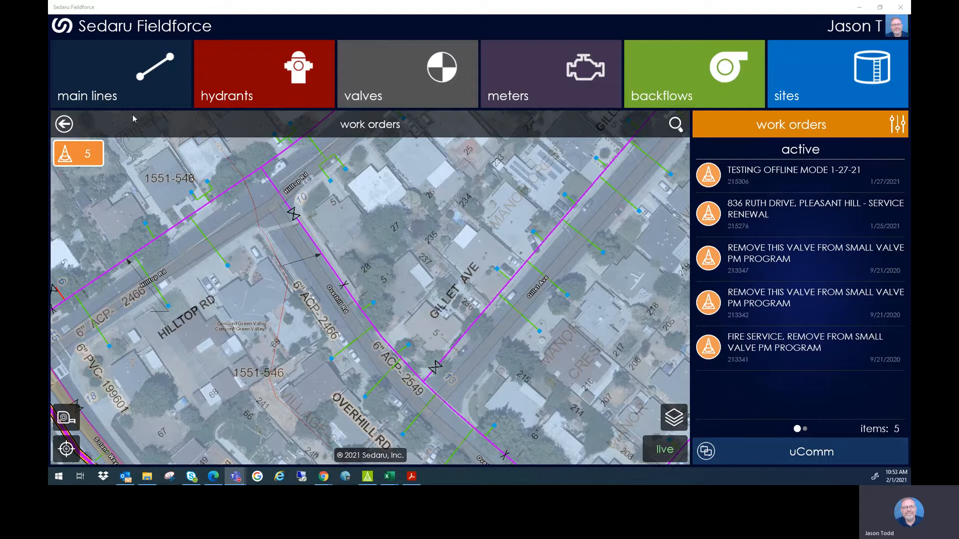
Filter the work order list by clearing the assigned-to person and setting the description to "overhill"
{"action": "left_click", "coordinate": [898, 124]}
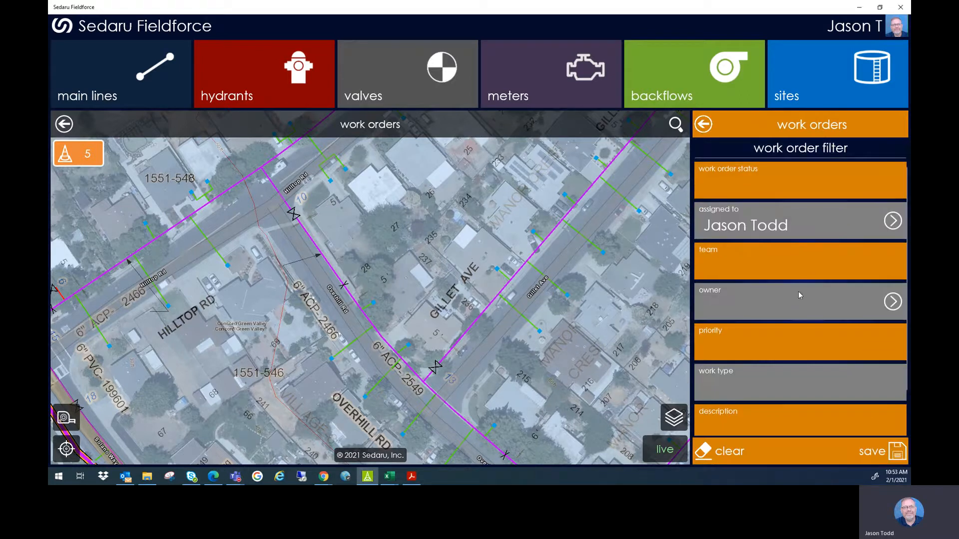
{"action": "left_click", "coordinate": [893, 222]}
{"action": "left_click", "coordinate": [707, 130]}
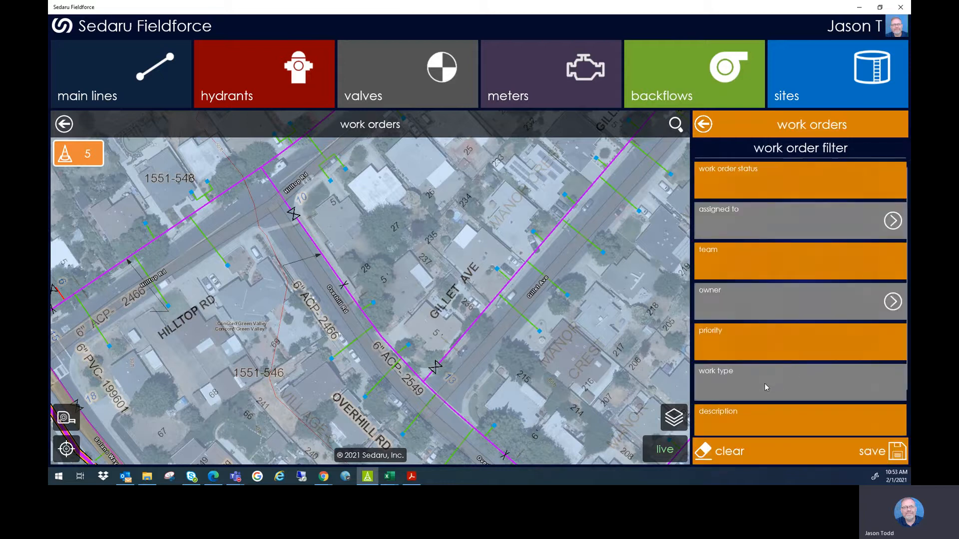
{"action": "left_click", "coordinate": [767, 388]}
{"action": "left_click", "coordinate": [730, 167]}
{"action": "left_click", "coordinate": [733, 422]}
{"action": "type", "text": "overhill"}
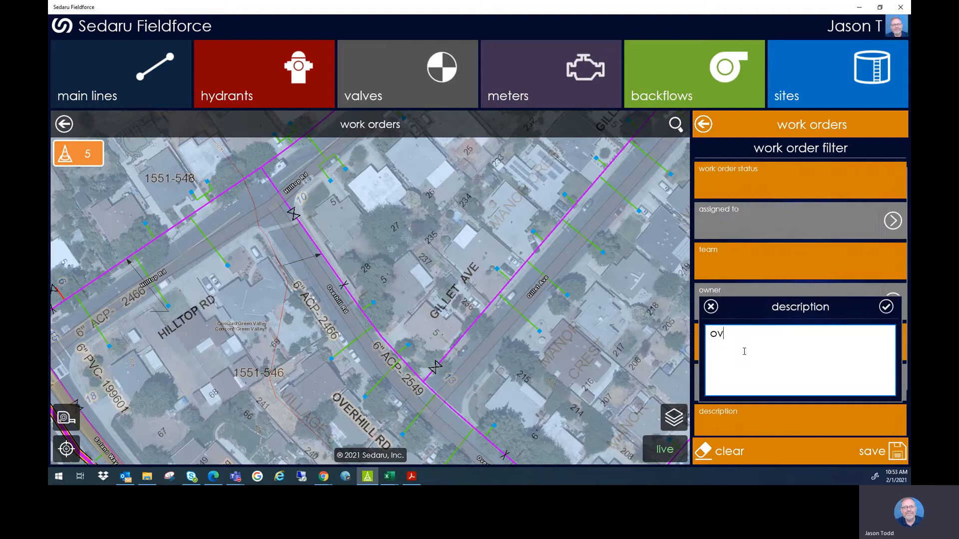
{"action": "left_click", "coordinate": [886, 306]}
{"action": "left_click", "coordinate": [902, 456]}
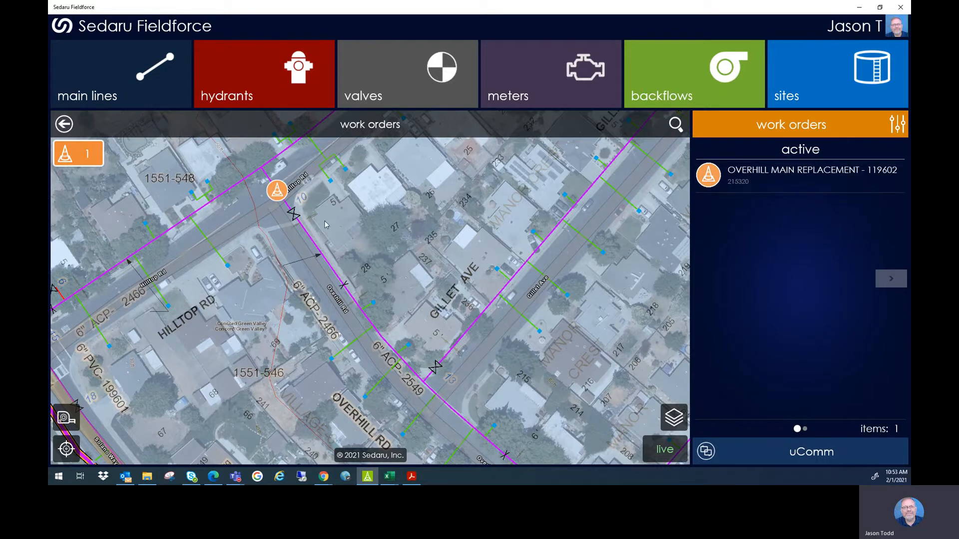
Open the Overhill Main Replacement - 119602 work order and list its related work orders
{"action": "left_click", "coordinate": [791, 175]}
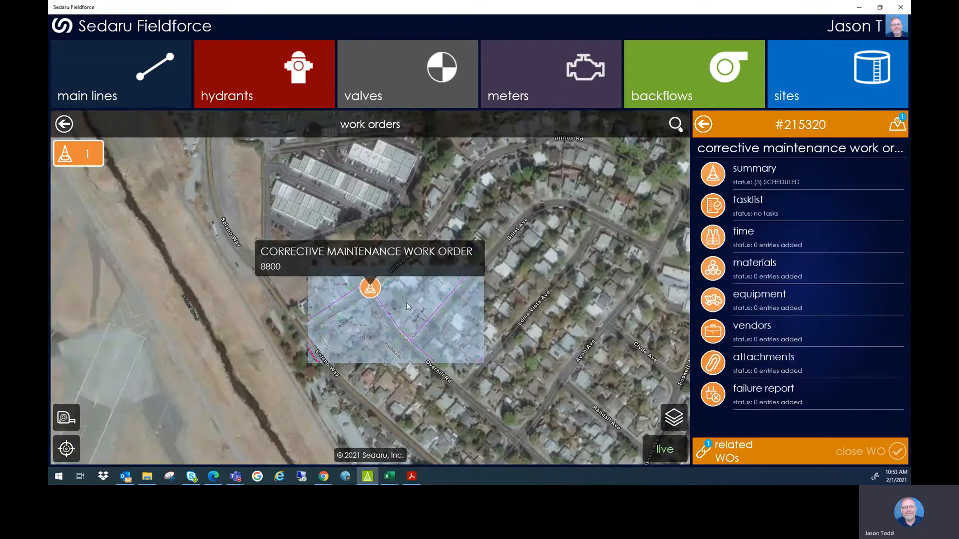
{"action": "scroll", "coordinate": [406, 301], "scroll_direction": "up", "scroll_amount": 3}
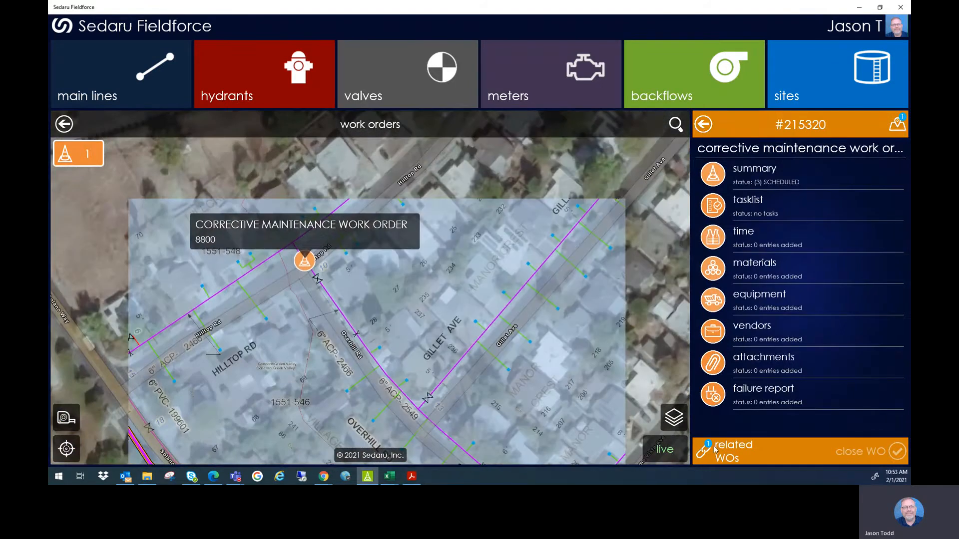
{"action": "left_click", "coordinate": [705, 453]}
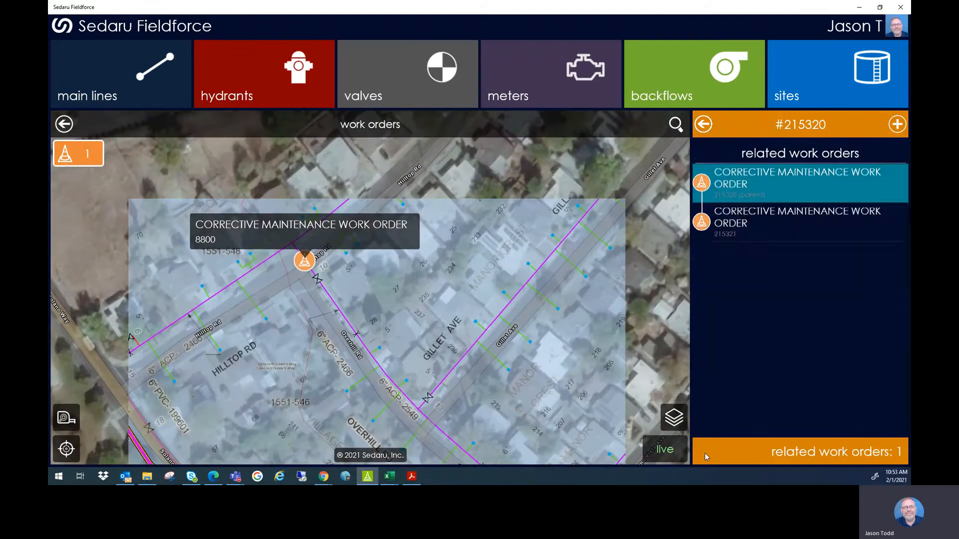
Open the related child work order and review its work order summary
{"action": "left_click", "coordinate": [748, 216]}
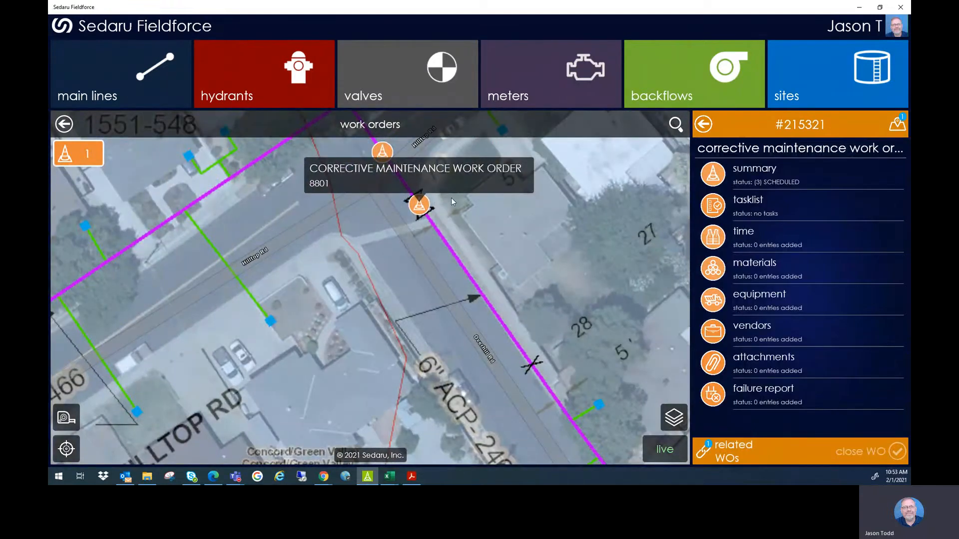
{"action": "left_click", "coordinate": [779, 169]}
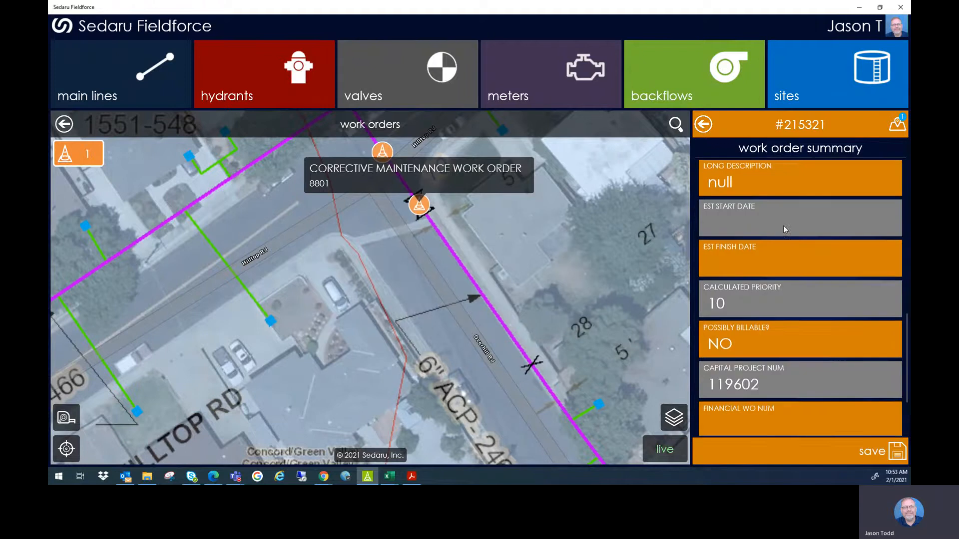
{"action": "scroll", "coordinate": [783, 226], "scroll_direction": "down", "scroll_amount": 3}
{"action": "scroll", "coordinate": [781, 289], "scroll_direction": "up", "scroll_amount": 8}
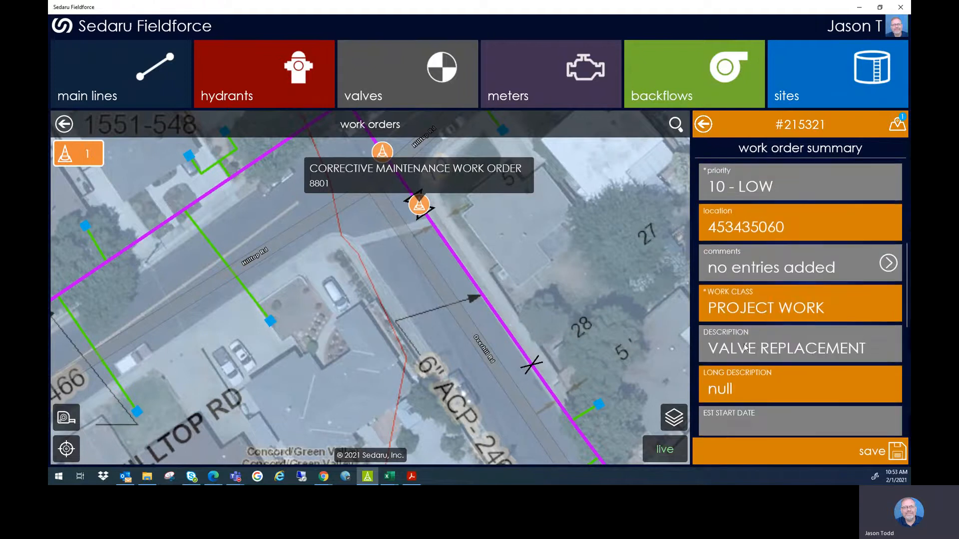
{"action": "scroll", "coordinate": [809, 346], "scroll_direction": "up", "scroll_amount": 4}
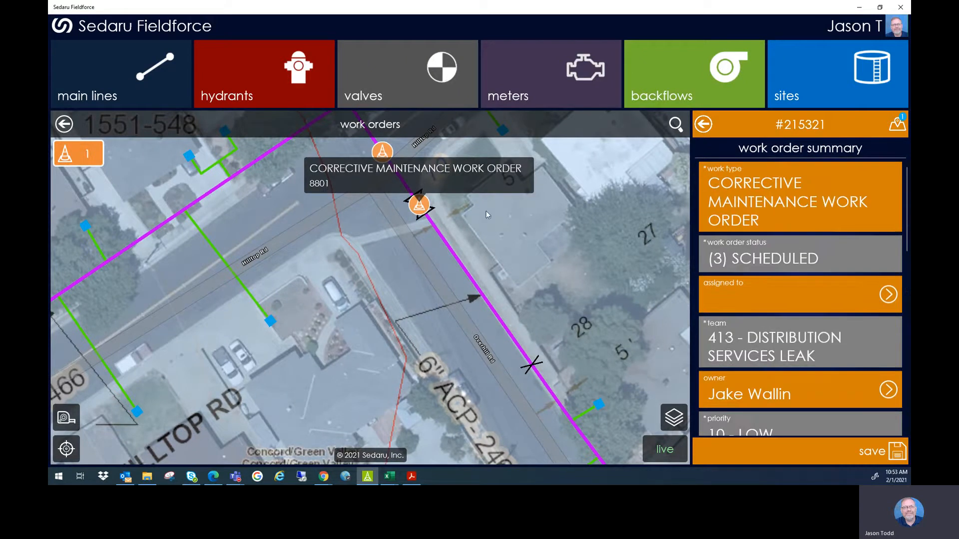
Return to the parent work order through the related work orders and review its summary, including description and capital project number
{"action": "left_click", "coordinate": [702, 125]}
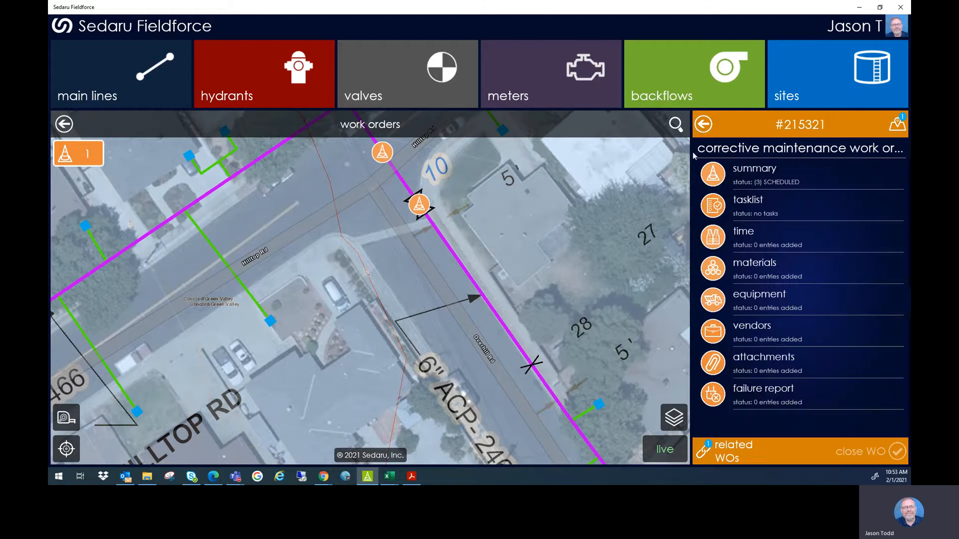
{"action": "left_click", "coordinate": [703, 452]}
{"action": "left_click", "coordinate": [747, 173]}
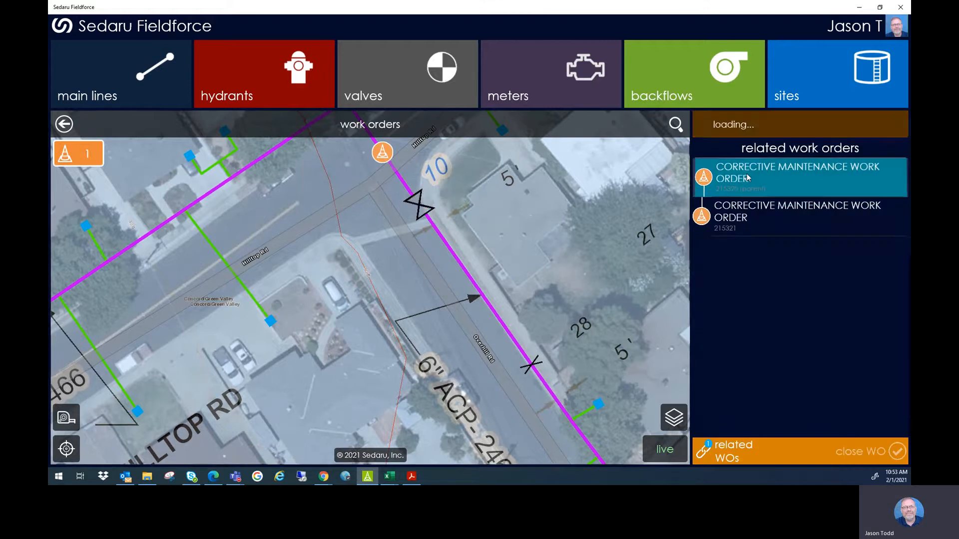
{"action": "scroll", "coordinate": [383, 289], "scroll_direction": "up", "scroll_amount": 4}
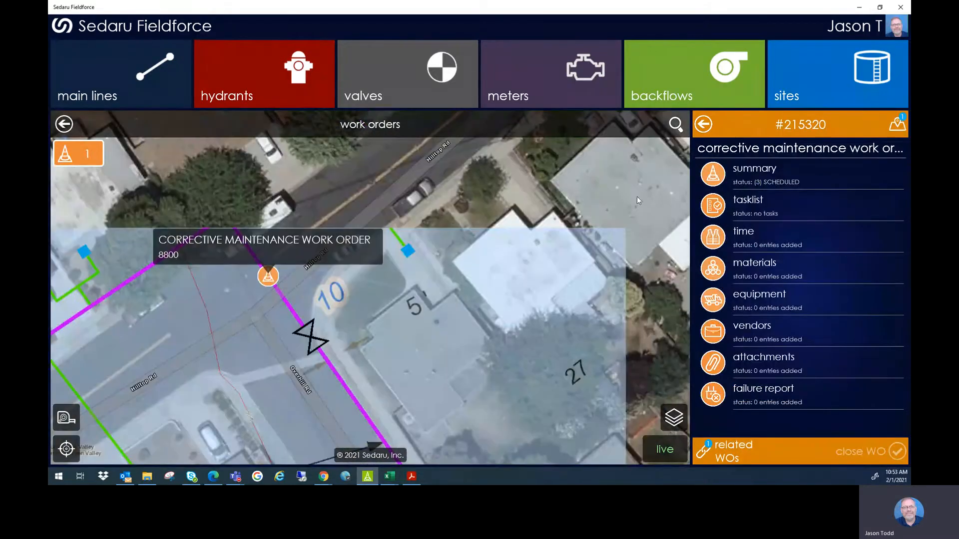
{"action": "left_click", "coordinate": [788, 169]}
{"action": "scroll", "coordinate": [793, 263], "scroll_direction": "down", "scroll_amount": 5}
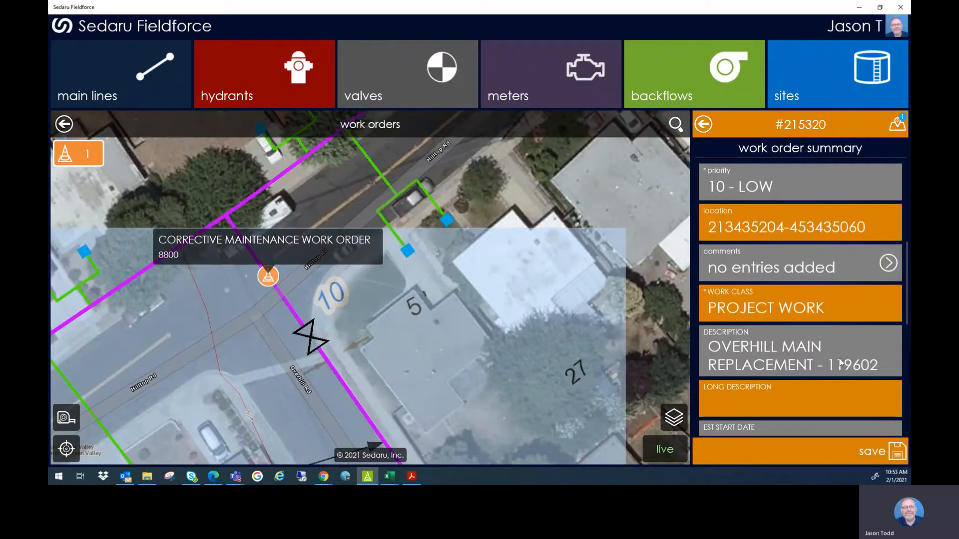
{"action": "scroll", "coordinate": [863, 372], "scroll_direction": "down", "scroll_amount": 6}
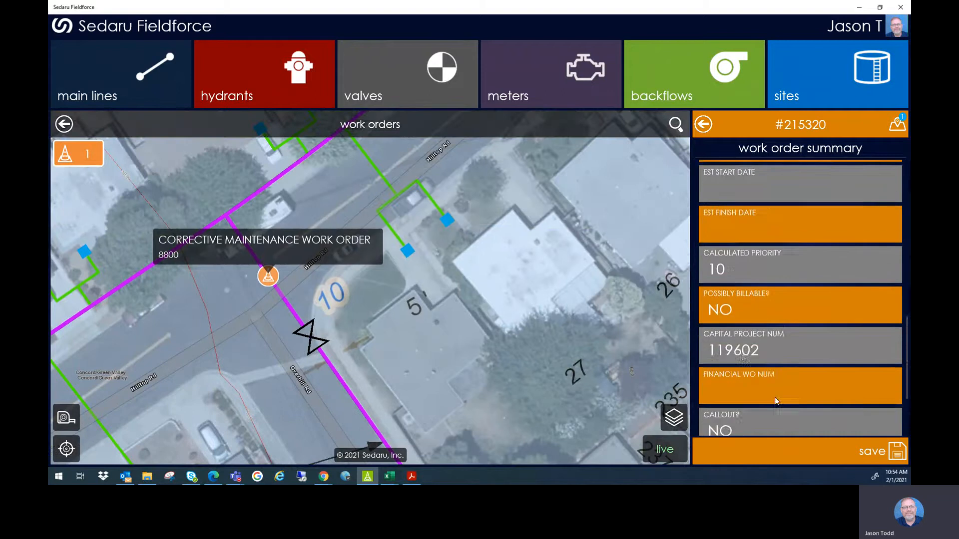
{"action": "scroll", "coordinate": [803, 305], "scroll_direction": "up", "scroll_amount": 10}
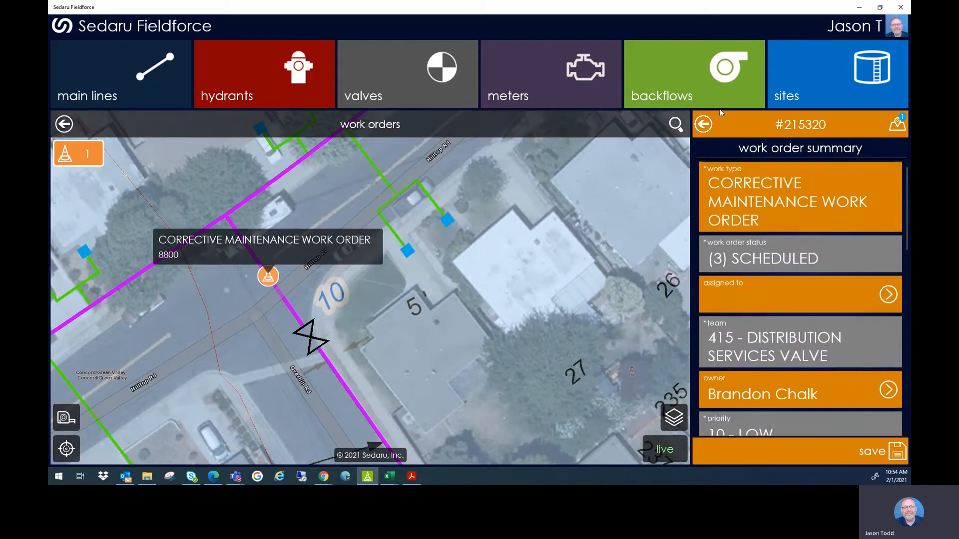
{"action": "left_click", "coordinate": [703, 125]}
Add a new related work order linked to the Overhill main replacement work order
{"action": "scroll", "coordinate": [408, 262], "scroll_direction": "down", "scroll_amount": 3}
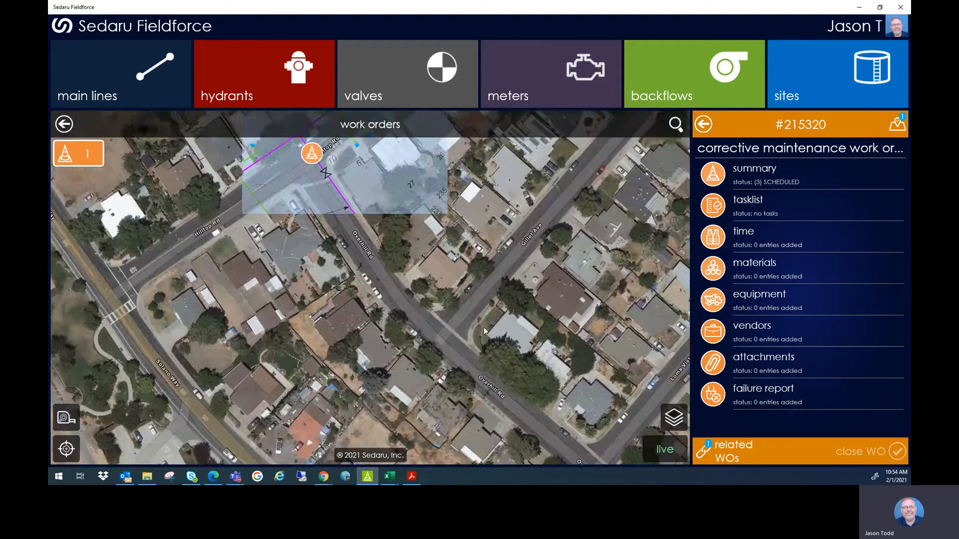
{"action": "left_click_drag", "start_coordinate": [502, 355], "coordinate": [444, 274]}
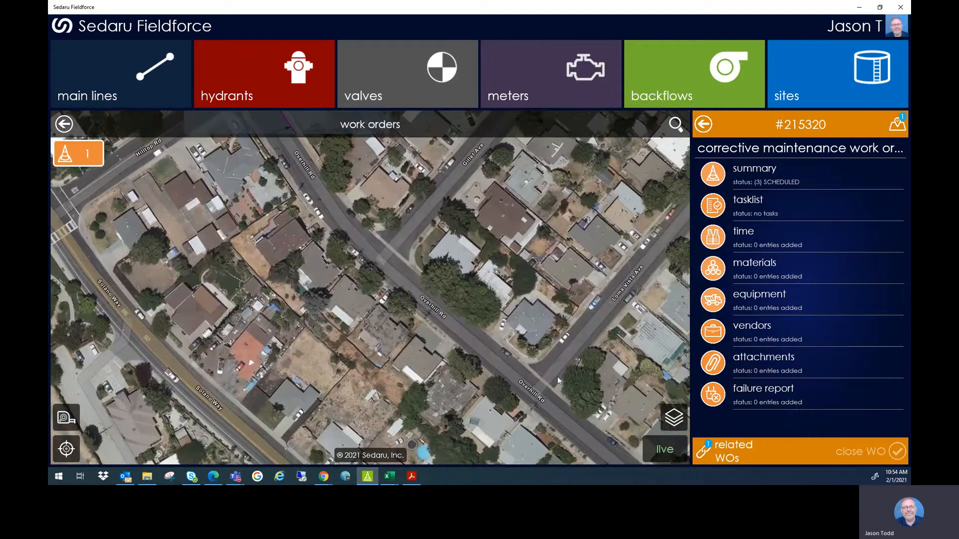
{"action": "scroll", "coordinate": [537, 387], "scroll_direction": "up", "scroll_amount": 1}
{"action": "scroll", "coordinate": [538, 386], "scroll_direction": "up", "scroll_amount": 3}
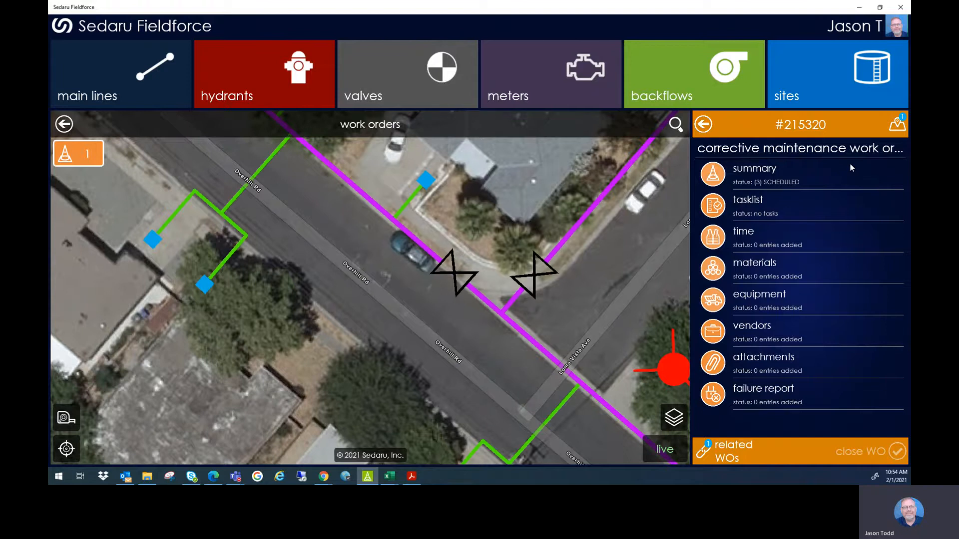
{"action": "left_click", "coordinate": [721, 451]}
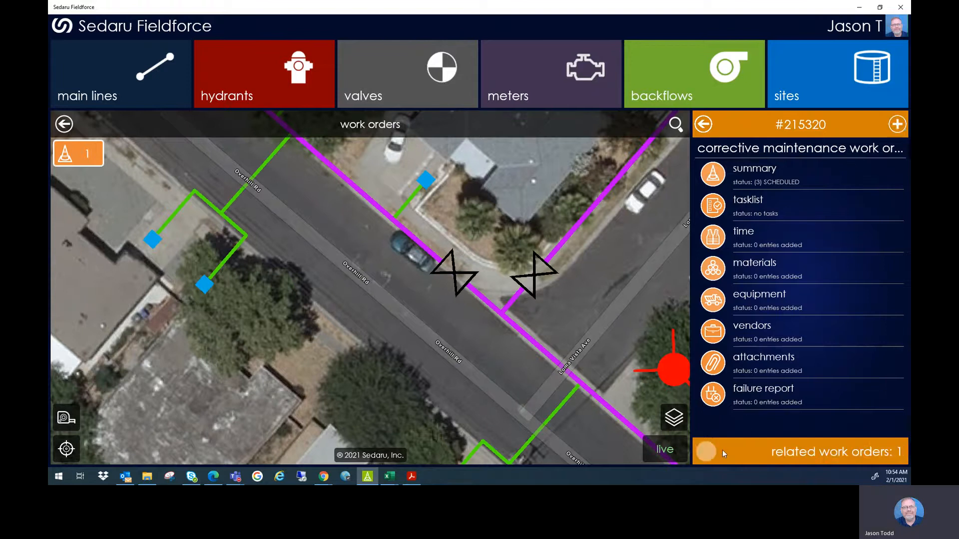
{"action": "left_click", "coordinate": [898, 125]}
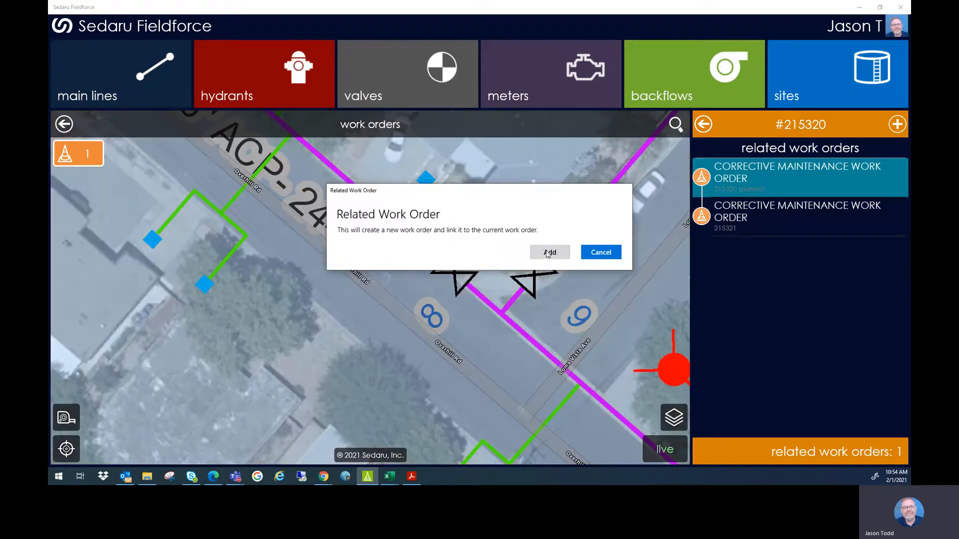
{"action": "left_click", "coordinate": [550, 253]}
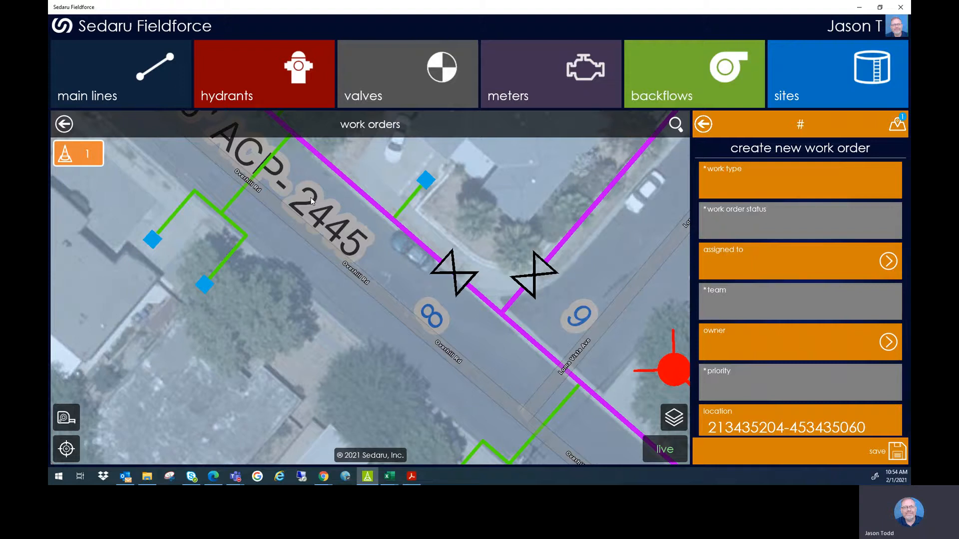
Remove main line asset 30759 from the new work order's assets
{"action": "left_click", "coordinate": [898, 126]}
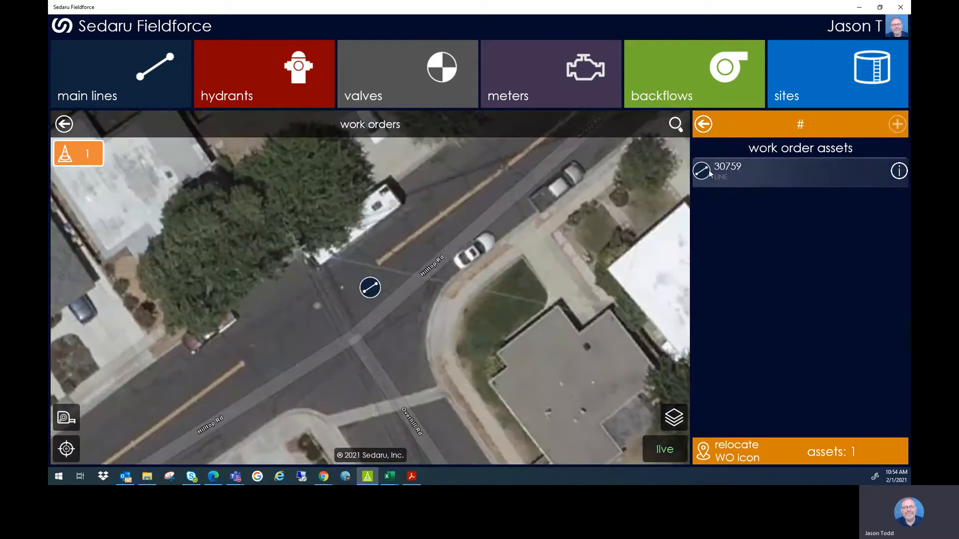
{"action": "right_click", "coordinate": [757, 172]}
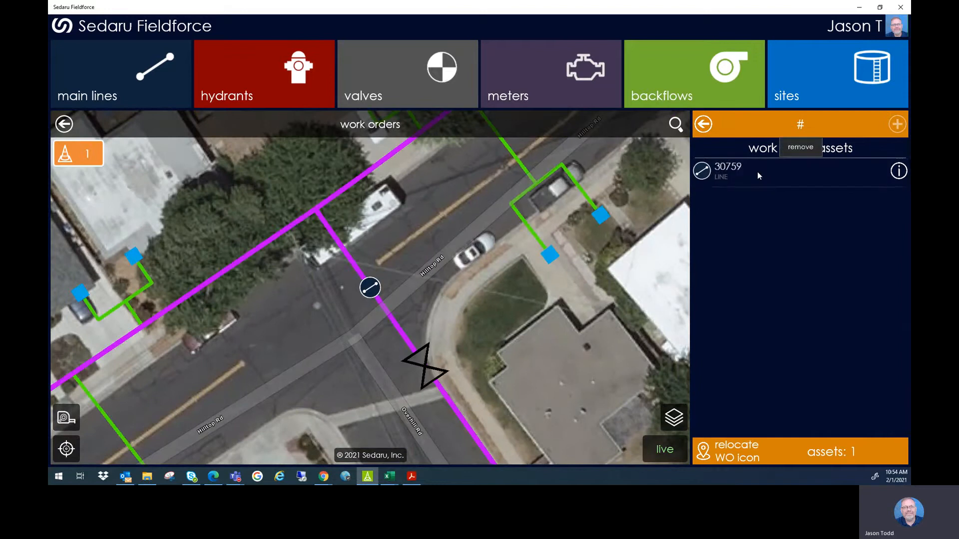
{"action": "left_click", "coordinate": [796, 150]}
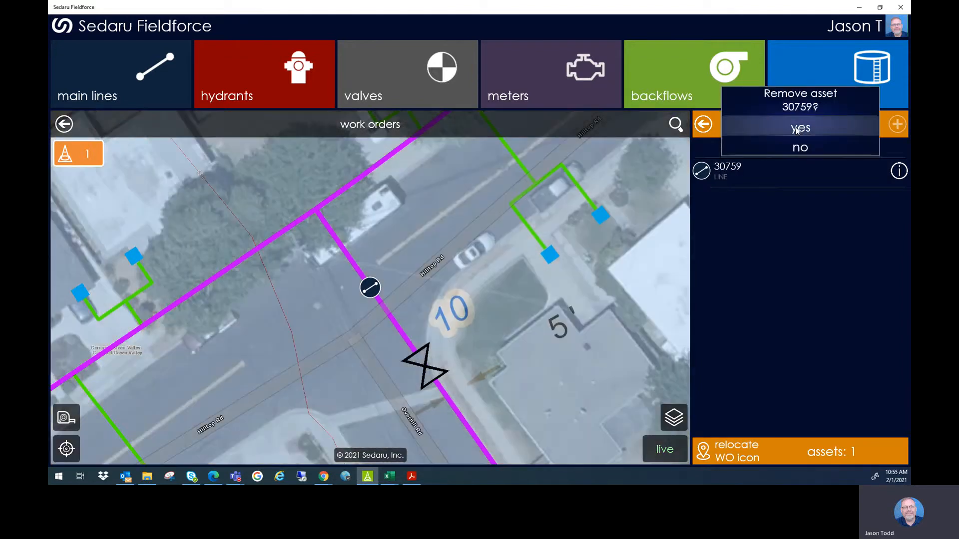
{"action": "left_click", "coordinate": [798, 129]}
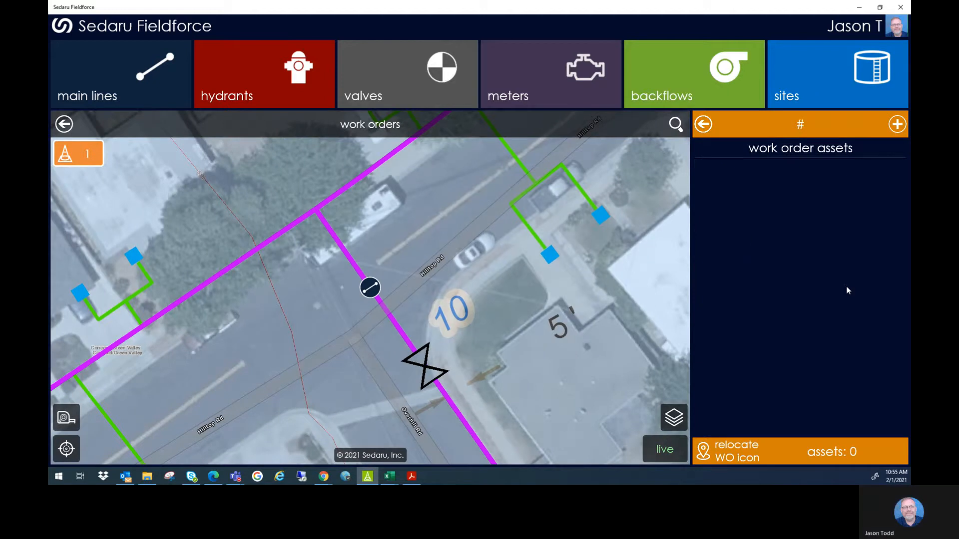
Add valve 453436008, on the Overhill Rd main just before Loma Vista Ave, as the new work order's asset
{"action": "left_click", "coordinate": [898, 124]}
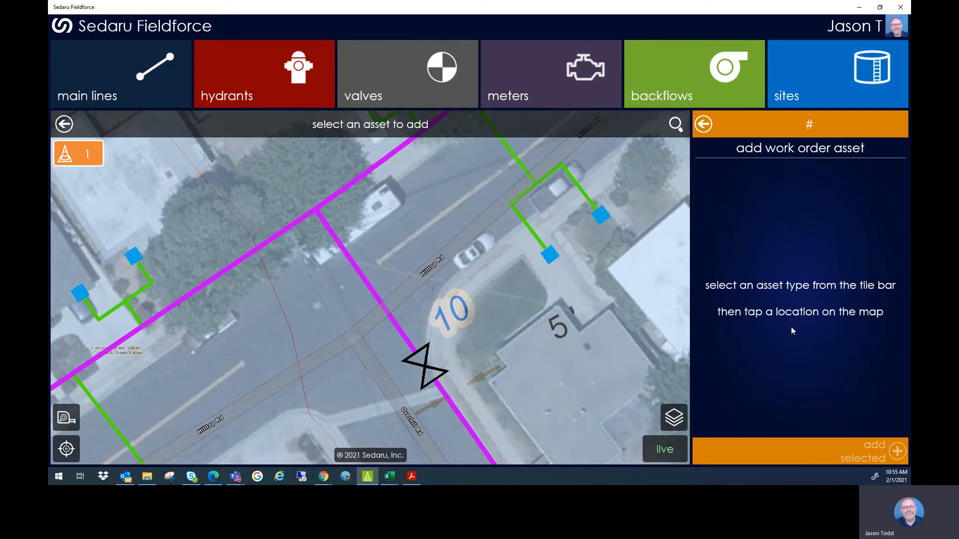
{"action": "left_click", "coordinate": [433, 72]}
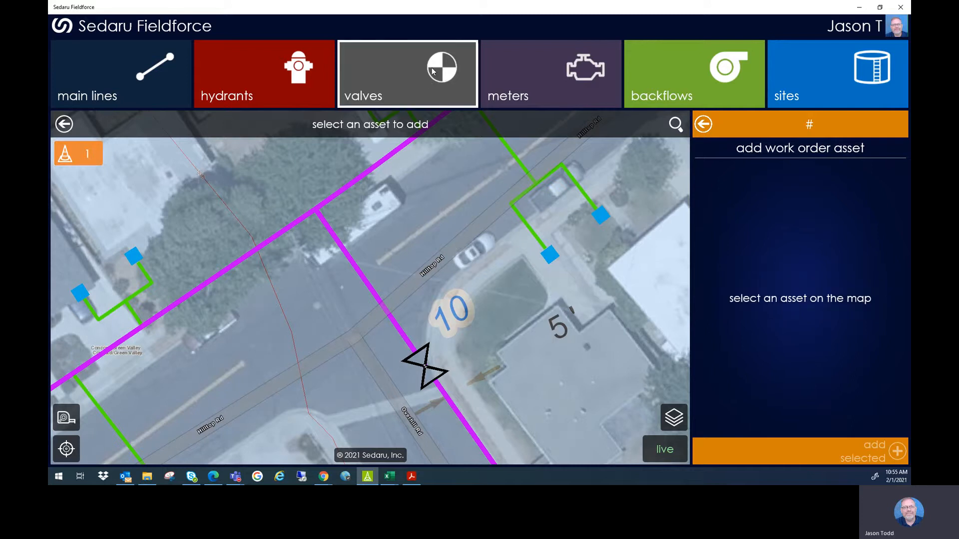
{"action": "scroll", "coordinate": [484, 357], "scroll_direction": "down", "scroll_amount": 3}
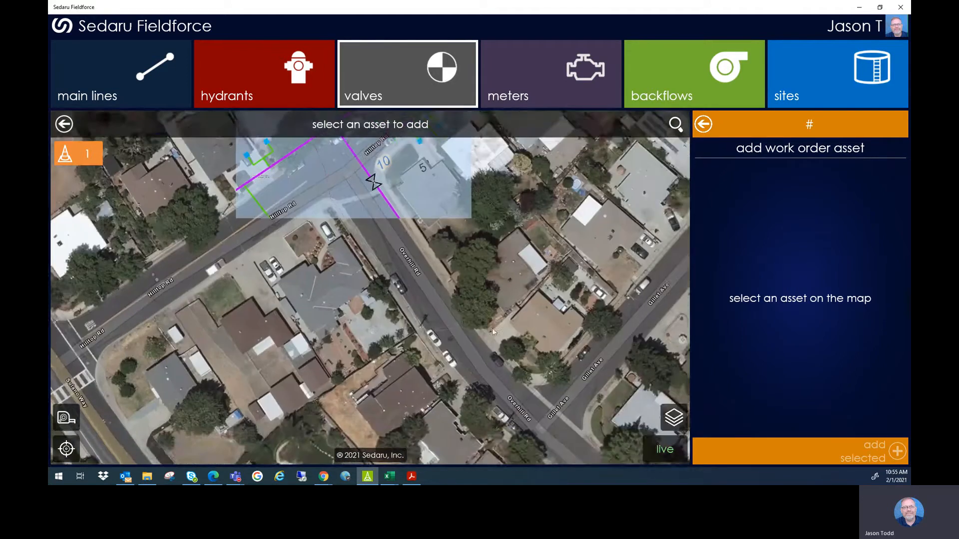
{"action": "left_click_drag", "start_coordinate": [493, 328], "coordinate": [450, 268]}
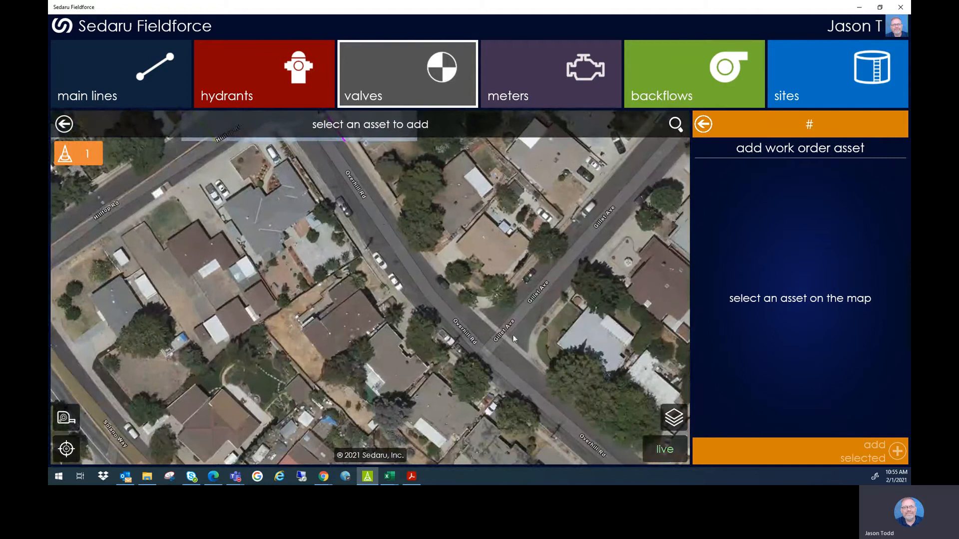
{"action": "left_click_drag", "start_coordinate": [513, 337], "coordinate": [419, 257]}
{"action": "scroll", "coordinate": [518, 364], "scroll_direction": "up", "scroll_amount": 3}
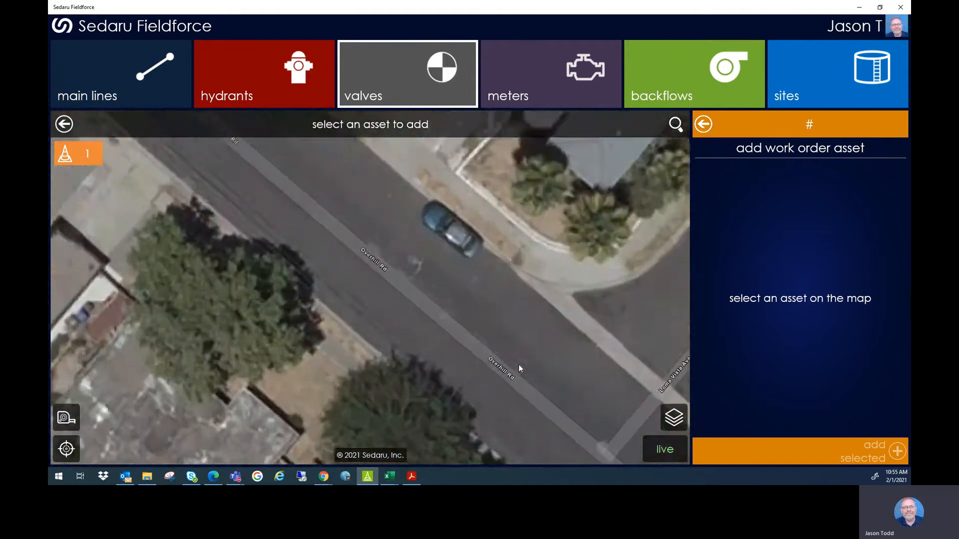
{"action": "scroll", "coordinate": [524, 394], "scroll_direction": "down", "scroll_amount": 2}
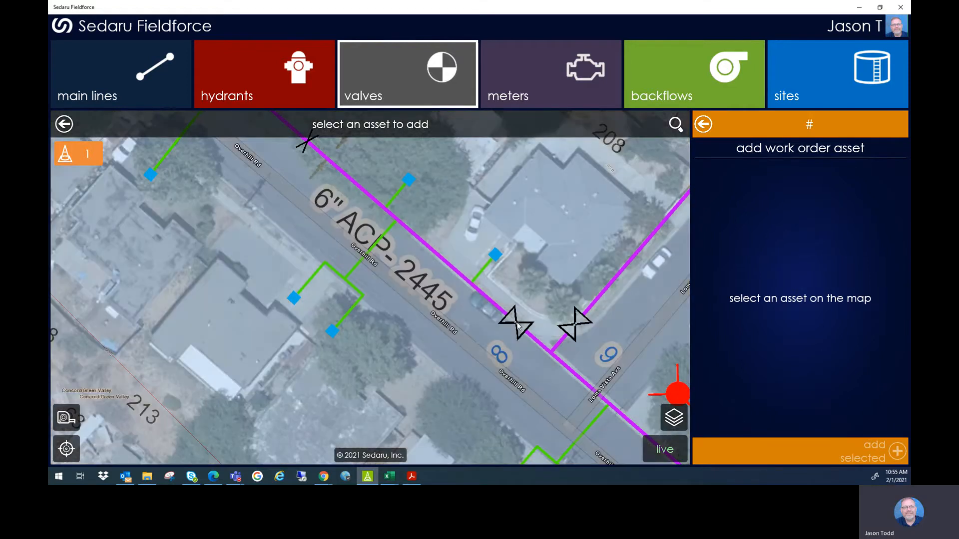
{"action": "left_click", "coordinate": [517, 327]}
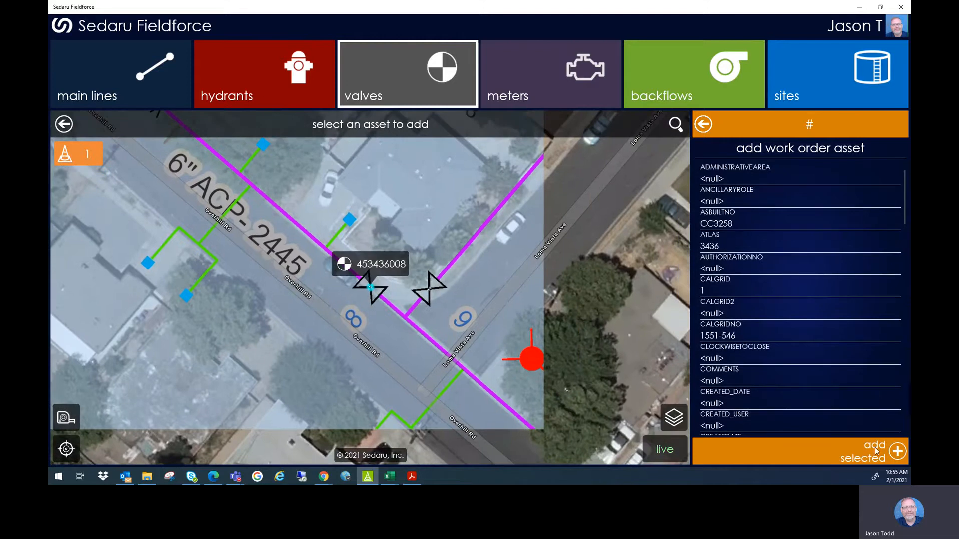
{"action": "left_click", "coordinate": [896, 452]}
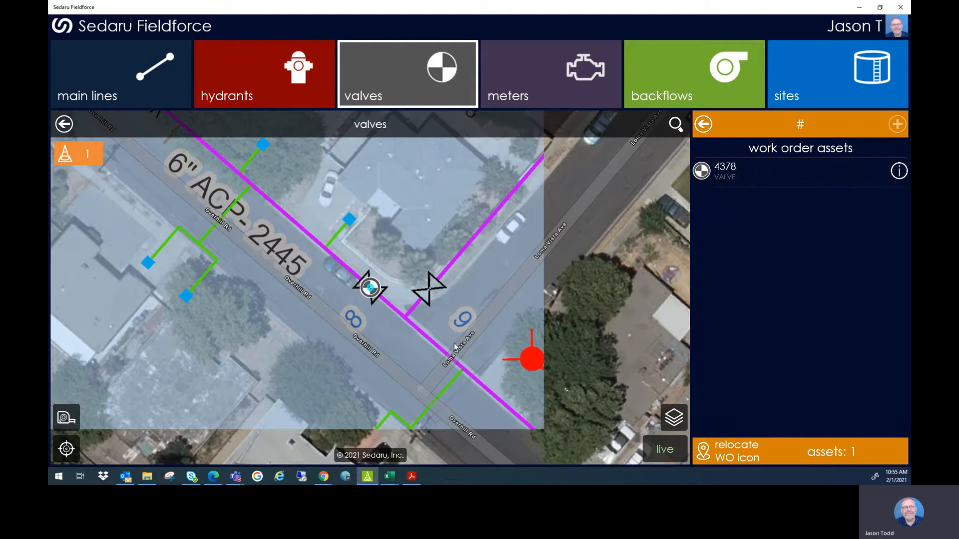
Set the new work order's work type to MAINTENANCE WORK ORDER and its status to (3) SCHEDULED
{"action": "left_click", "coordinate": [704, 124]}
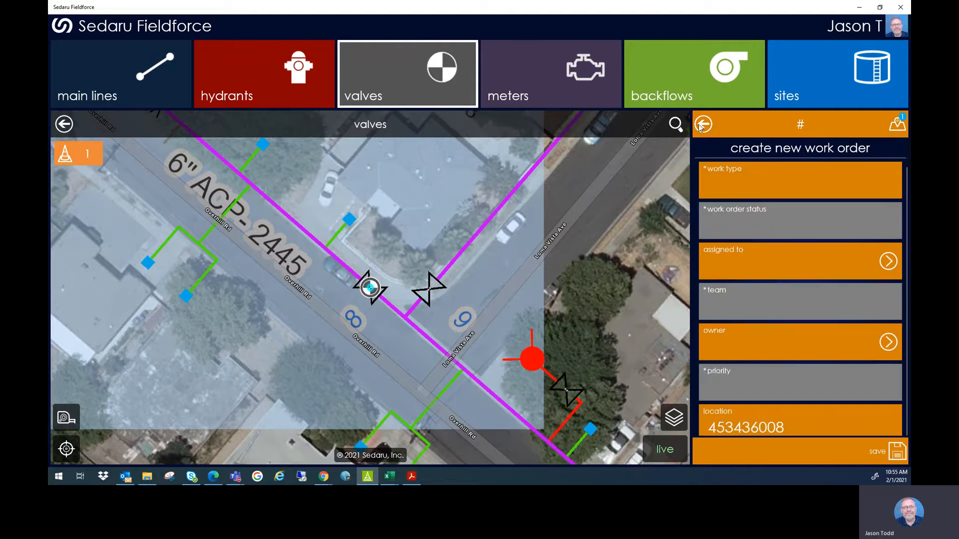
{"action": "left_click", "coordinate": [781, 180]}
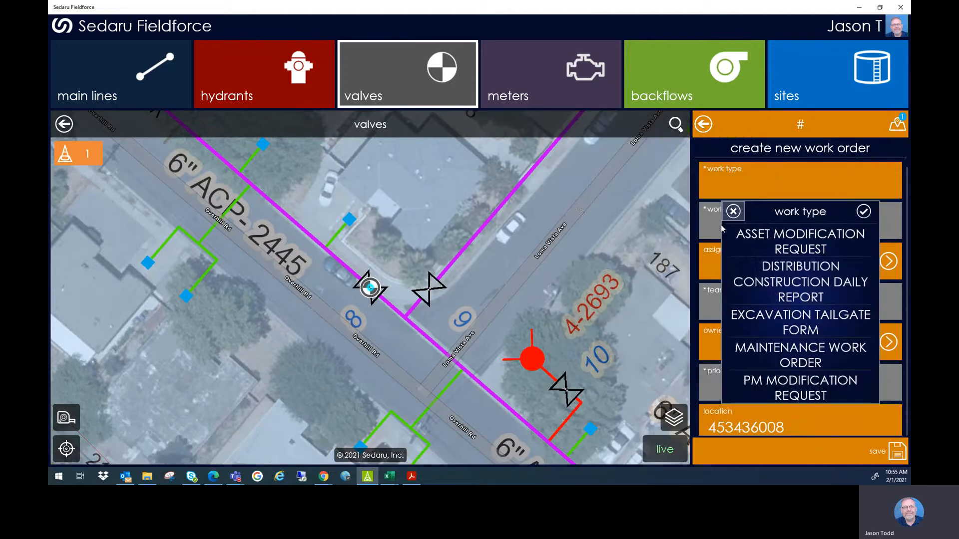
{"action": "scroll", "coordinate": [814, 292], "scroll_direction": "down", "scroll_amount": 1}
{"action": "left_click", "coordinate": [797, 329]}
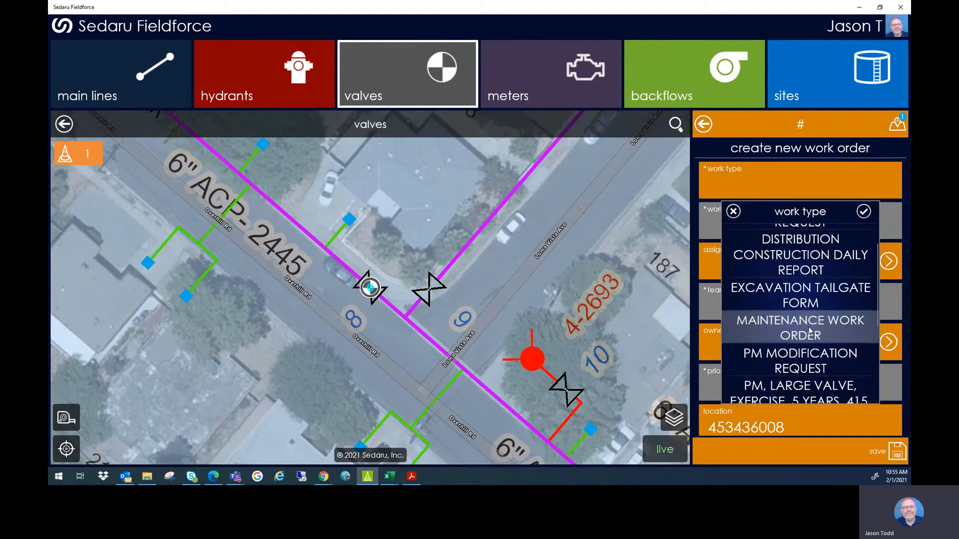
{"action": "left_click", "coordinate": [784, 234]}
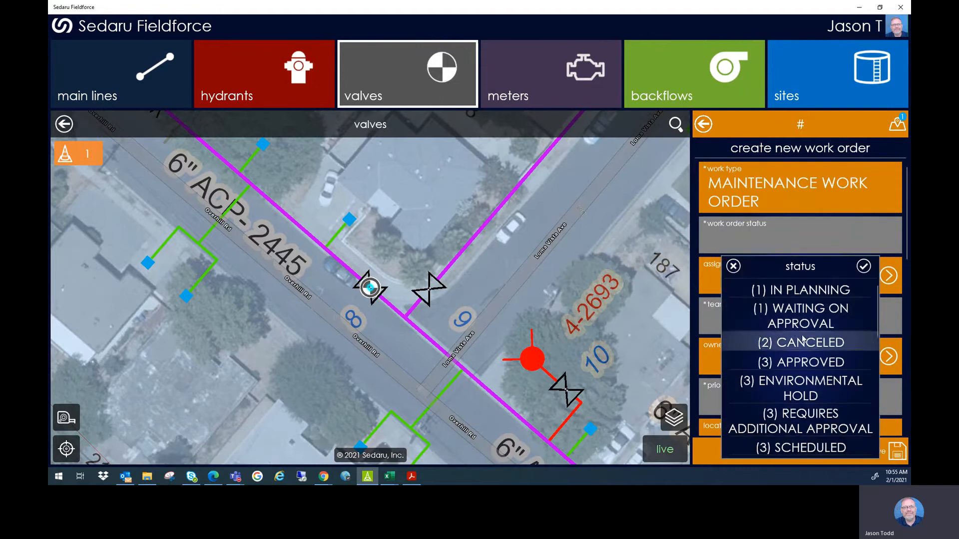
{"action": "scroll", "coordinate": [801, 350], "scroll_direction": "down", "scroll_amount": 3}
{"action": "left_click", "coordinate": [804, 370]}
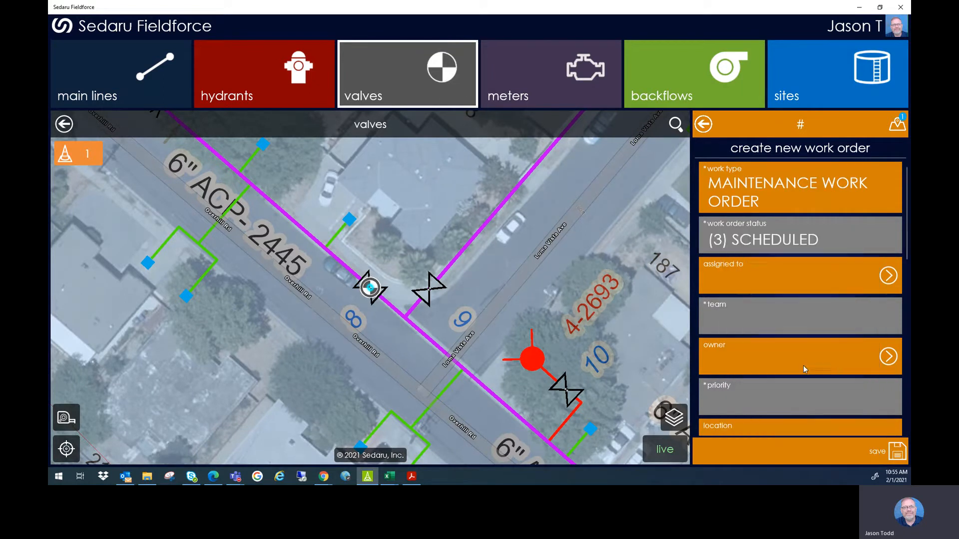
Set the team to 413 - DISTRIBUTION SERVICES LEAK and choose the responsible employee as the work order's owner
{"action": "left_click", "coordinate": [789, 313]}
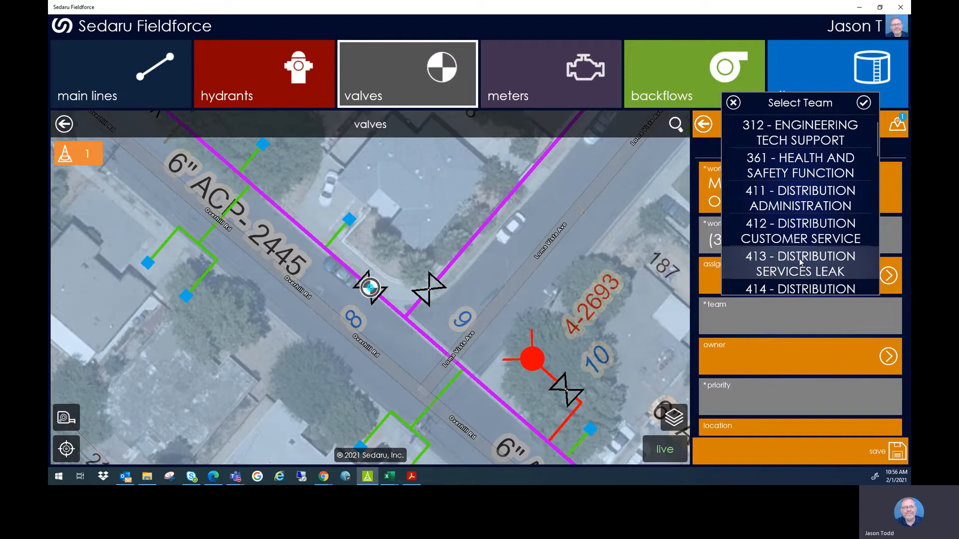
{"action": "left_click", "coordinate": [800, 262]}
{"action": "left_click", "coordinate": [886, 368]}
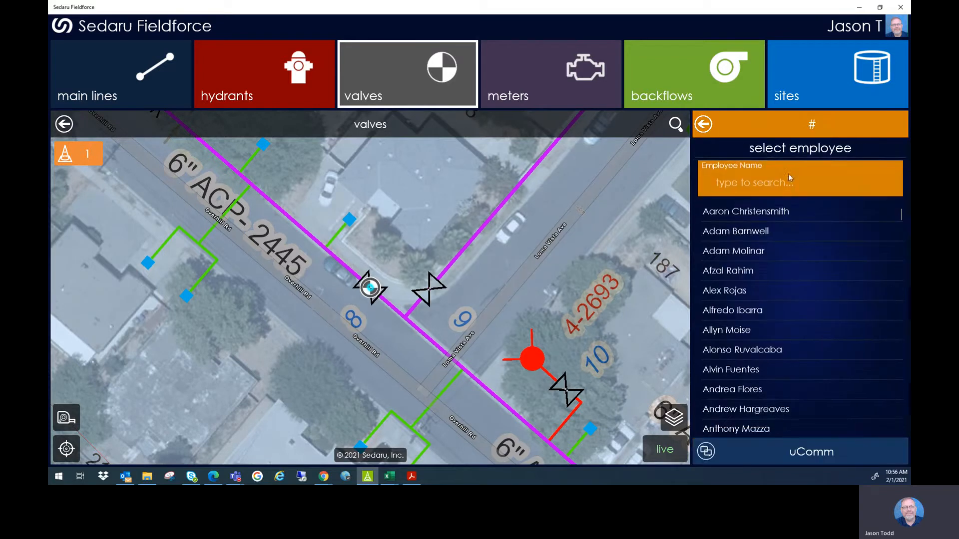
{"action": "left_click", "coordinate": [789, 183]}
{"action": "type", "text": "jake"}
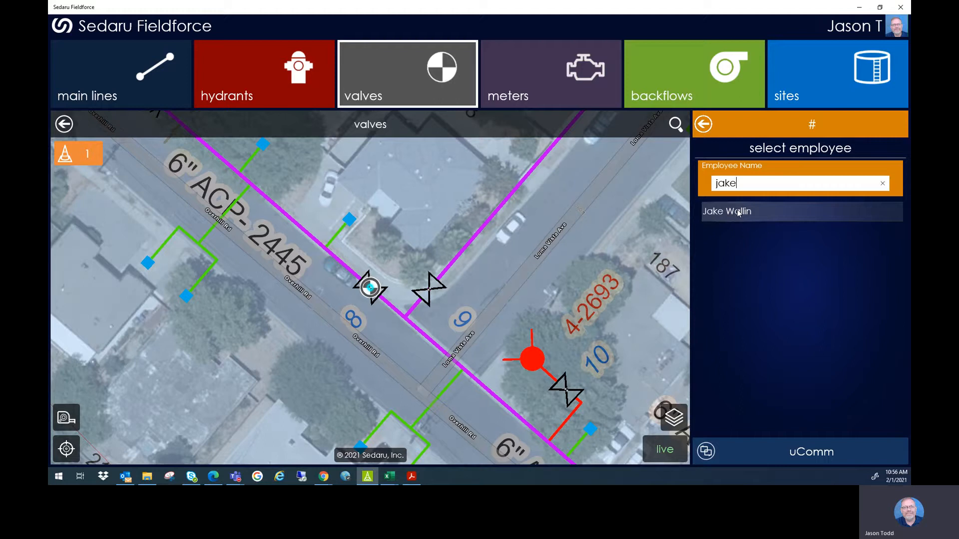
{"action": "left_click", "coordinate": [738, 212]}
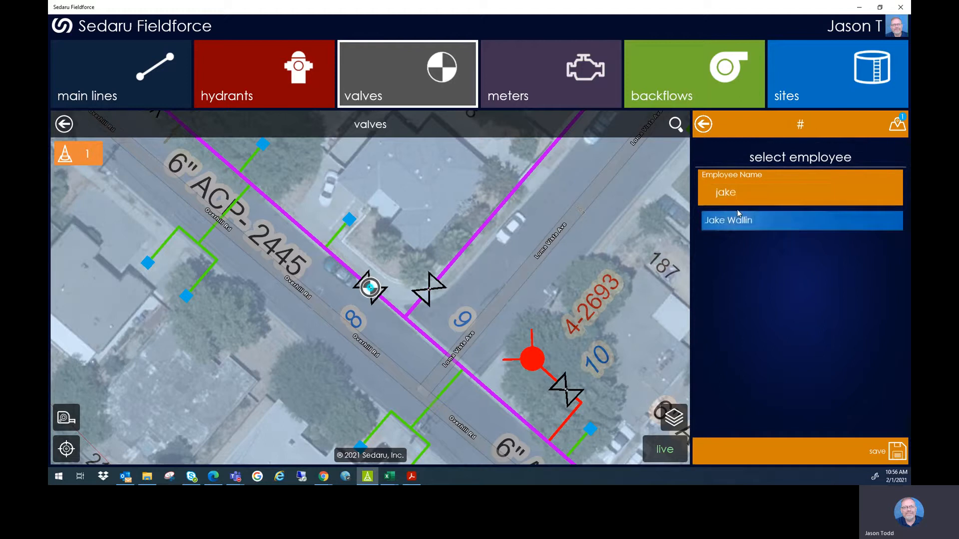
Set the work order's priority to 10 - LOW and its work class to PROJECT WORK
{"action": "scroll", "coordinate": [790, 348], "scroll_direction": "down", "scroll_amount": 1}
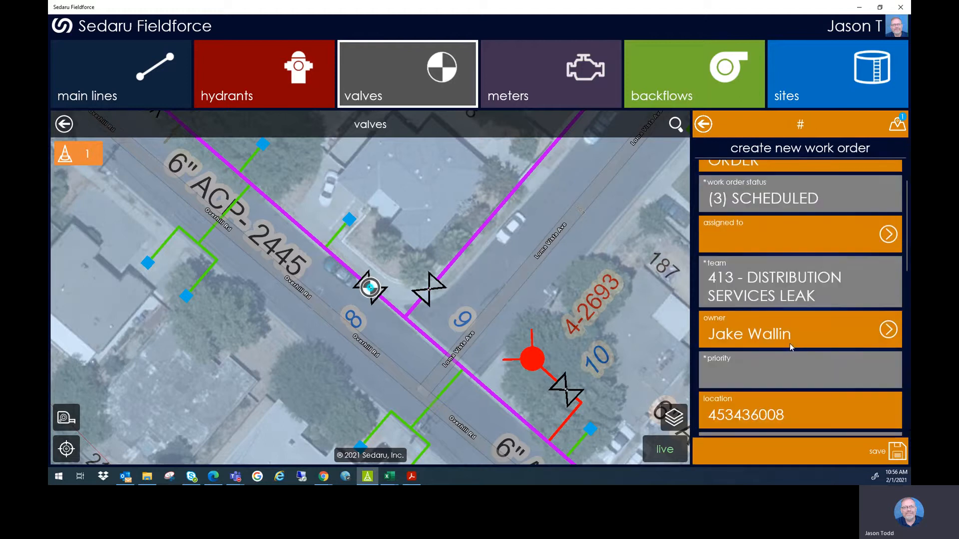
{"action": "left_click", "coordinate": [765, 368]}
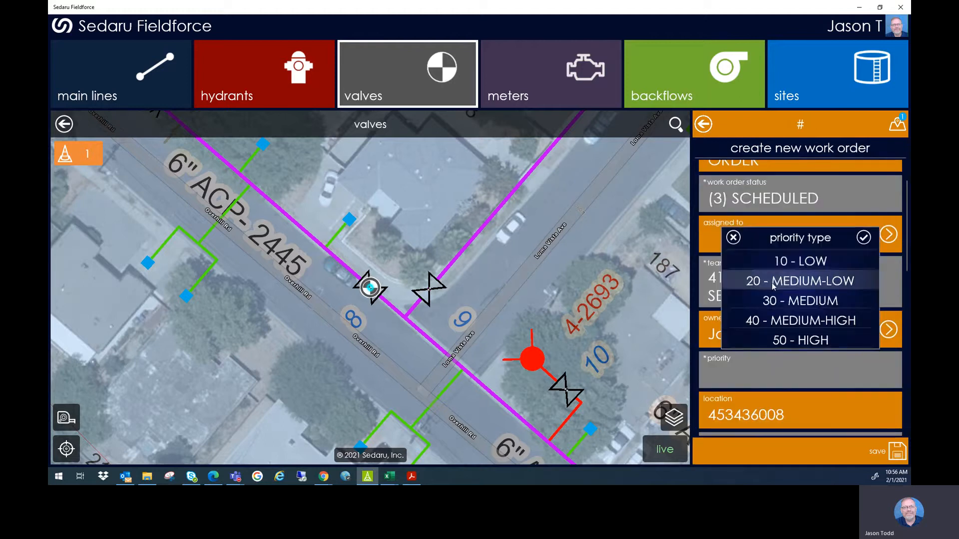
{"action": "left_click", "coordinate": [784, 261]}
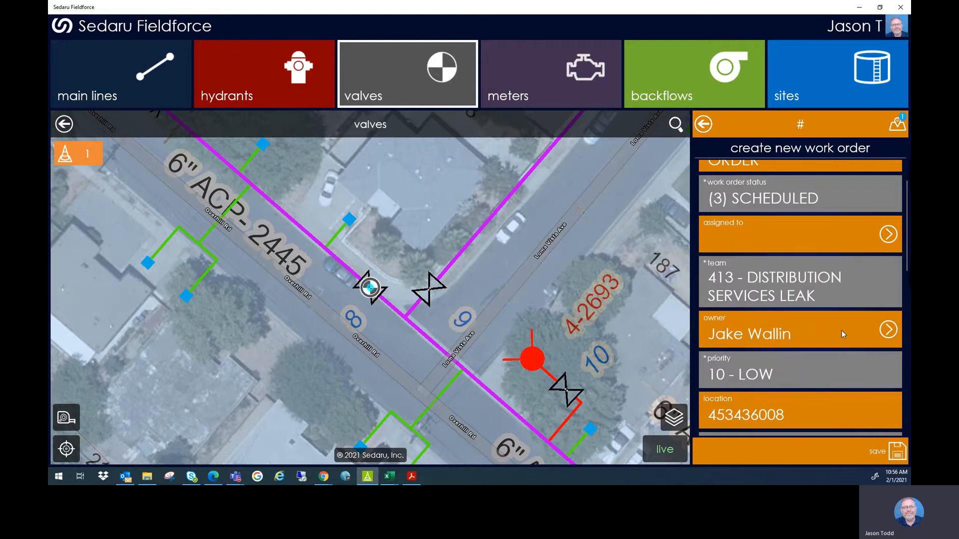
{"action": "scroll", "coordinate": [828, 334], "scroll_direction": "down", "scroll_amount": 1}
{"action": "scroll", "coordinate": [828, 333], "scroll_direction": "down", "scroll_amount": 2}
{"action": "left_click", "coordinate": [783, 321]}
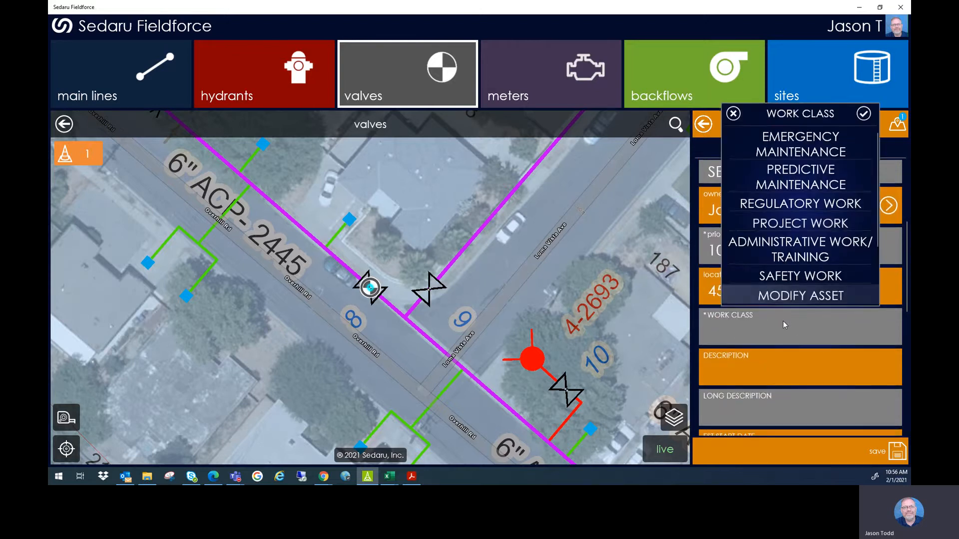
{"action": "left_click", "coordinate": [777, 223]}
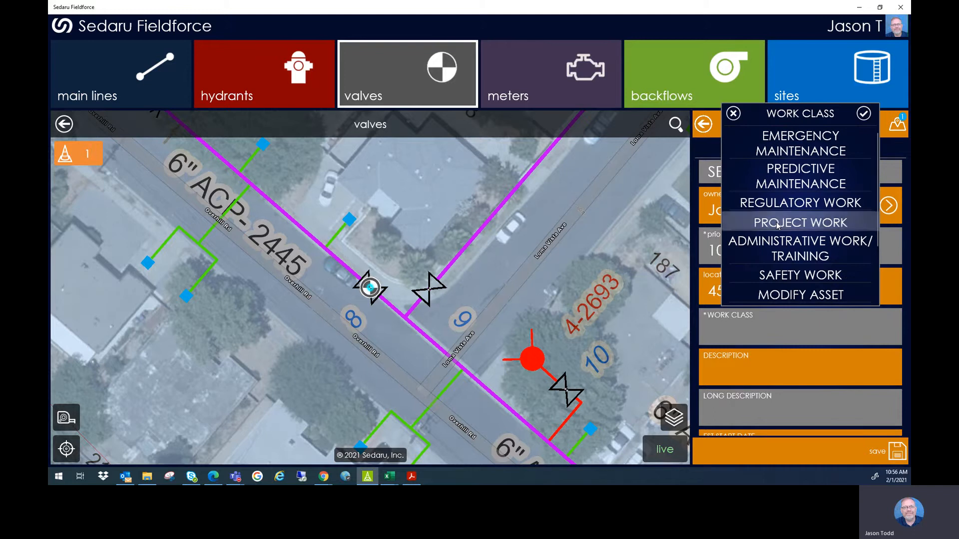
Enter the description "VALVE REPLACEMENT - V08" and save the new work order
{"action": "left_click", "coordinate": [764, 370]}
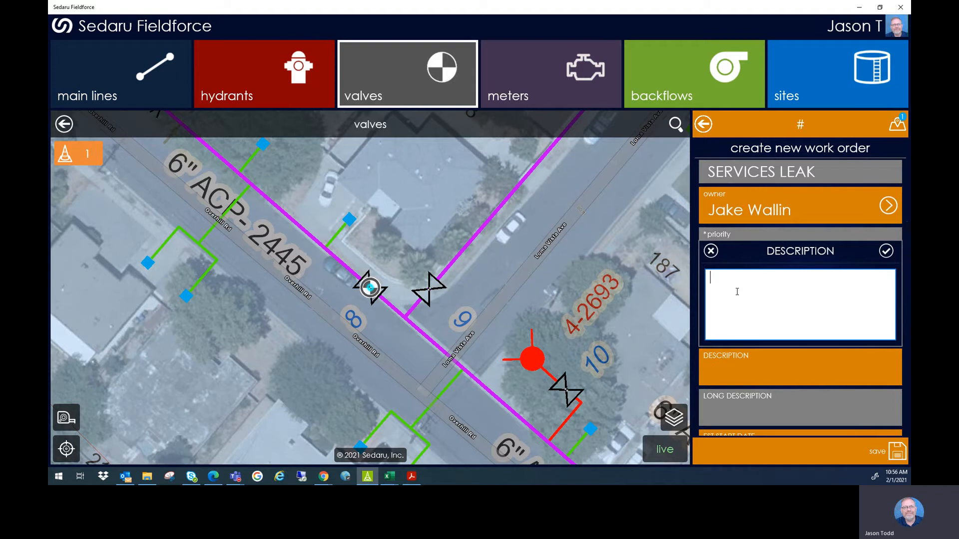
{"action": "type", "text": "VALVE REPLACEMENT - V"}
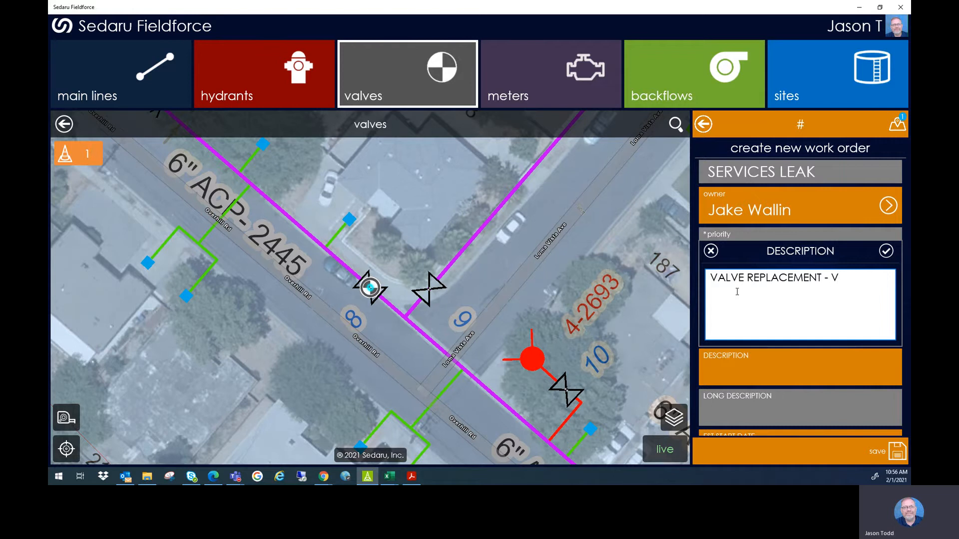
{"action": "type", "text": "08"}
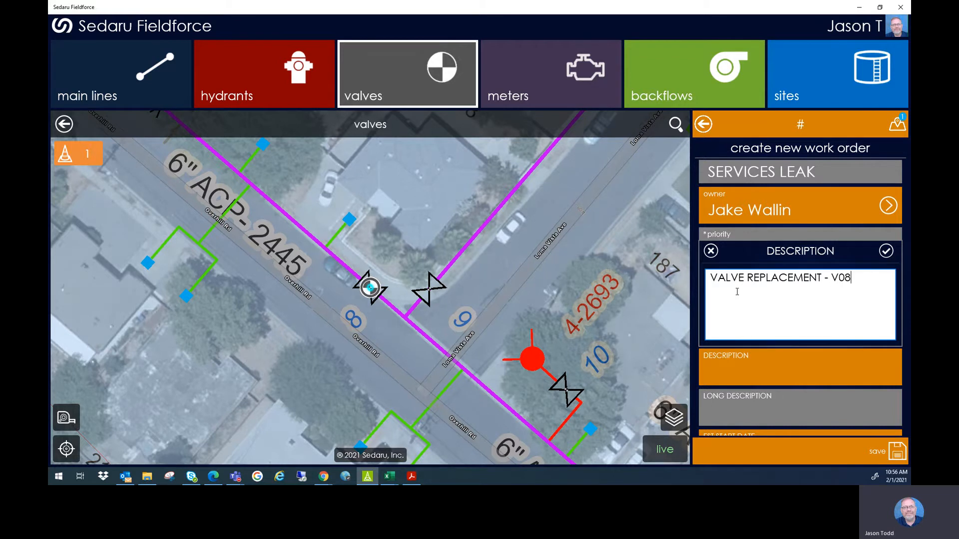
{"action": "left_click", "coordinate": [886, 251]}
{"action": "scroll", "coordinate": [796, 366], "scroll_direction": "down", "scroll_amount": 5}
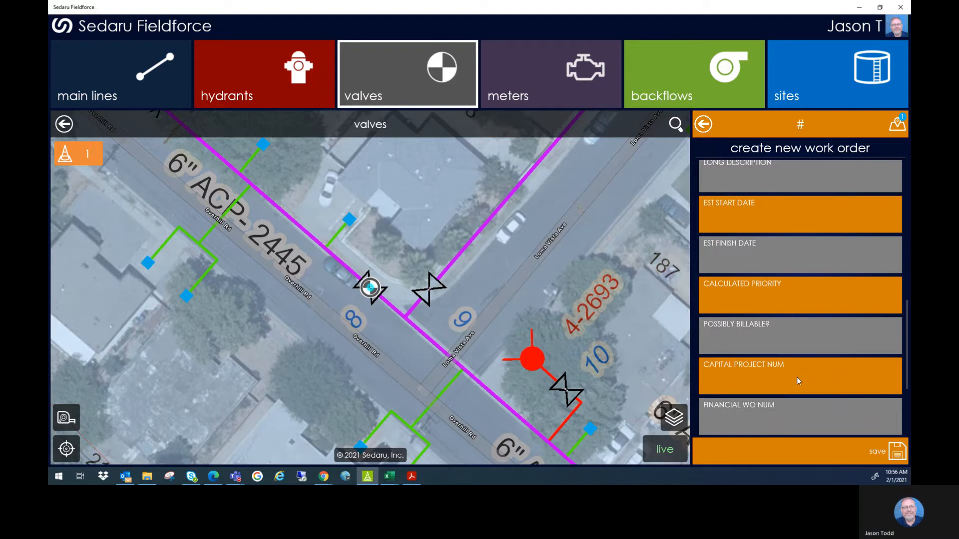
{"action": "left_click", "coordinate": [903, 450]}
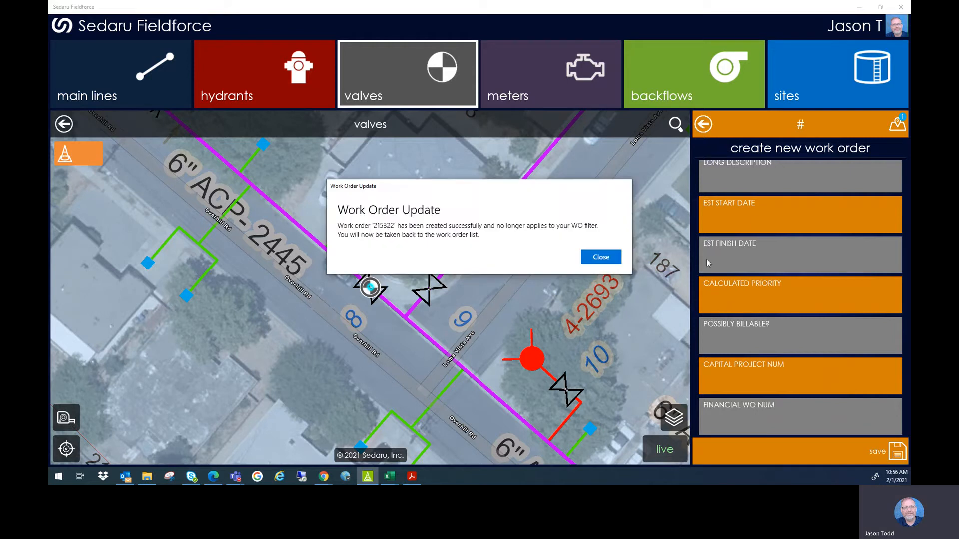
{"action": "left_click", "coordinate": [601, 256]}
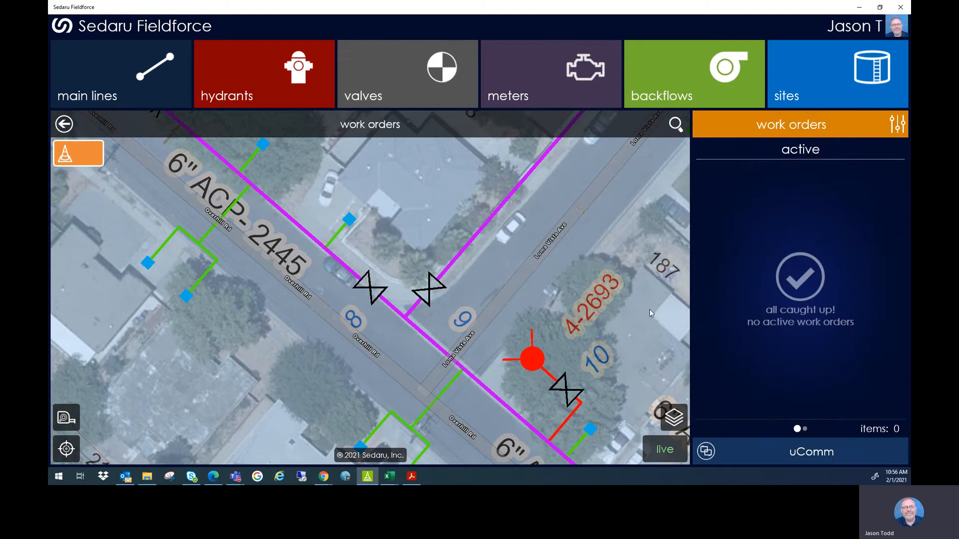
Reapply the work order filter with the description "overhill" and open the Overhill main replacement work order
{"action": "left_click", "coordinate": [898, 124]}
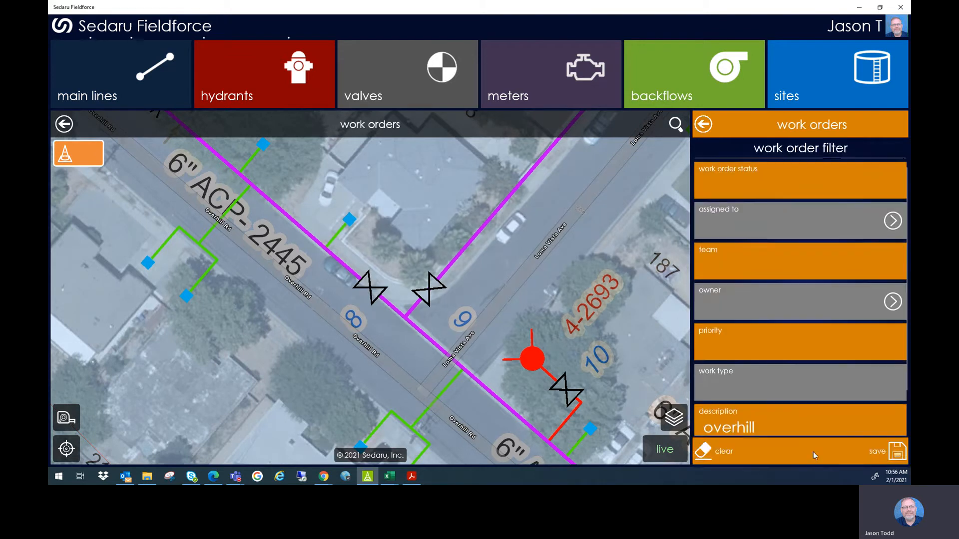
{"action": "left_click", "coordinate": [897, 455]}
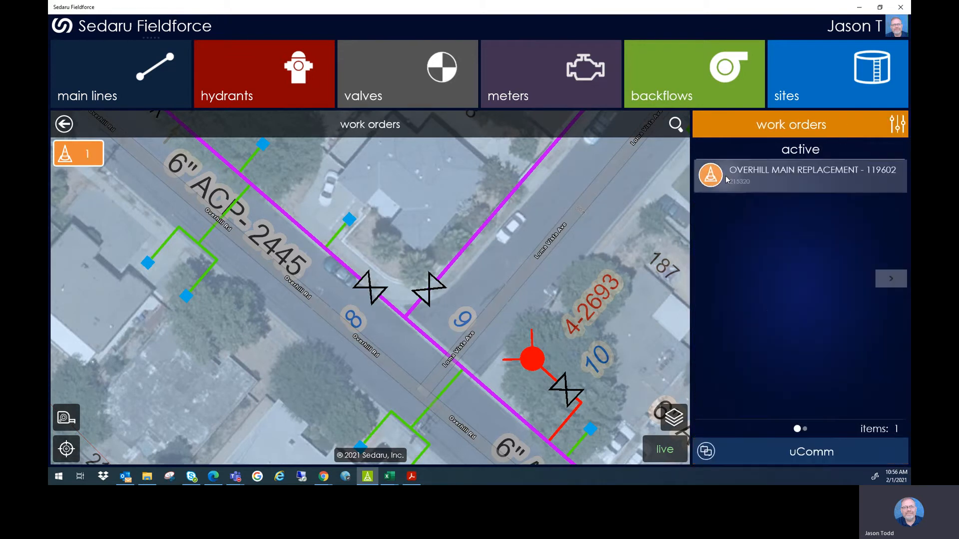
{"action": "left_click", "coordinate": [727, 180]}
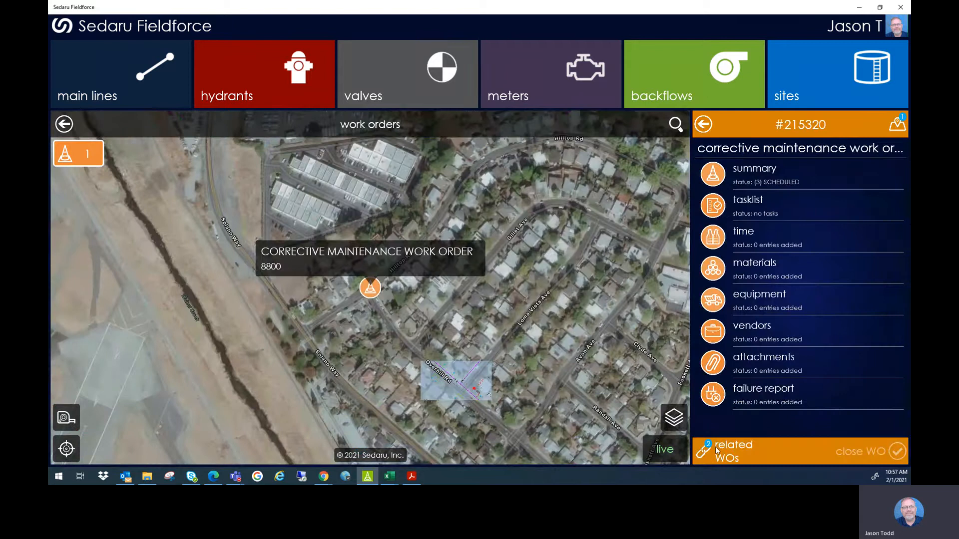
Open the new valve replacement work order from the parent's related work orders and review its summary
{"action": "left_click", "coordinate": [714, 448]}
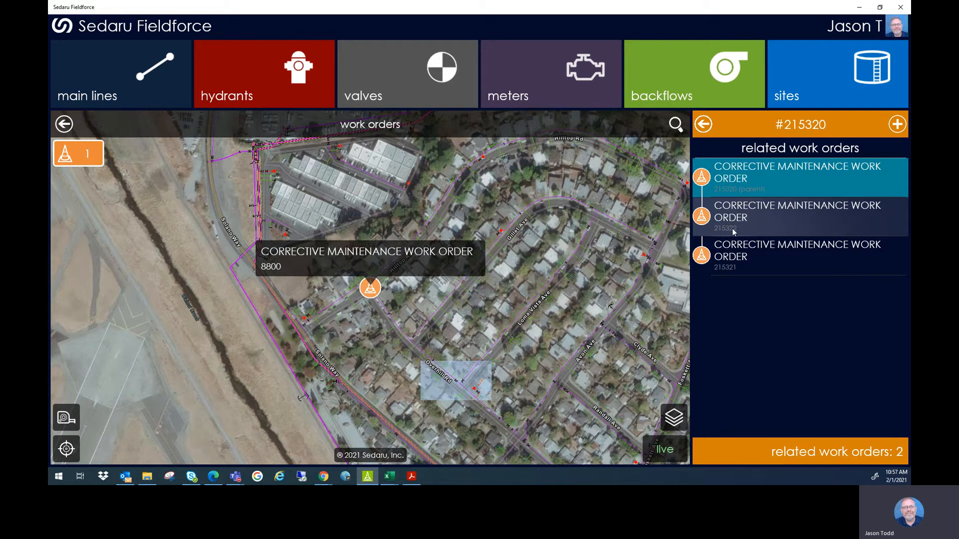
{"action": "left_click", "coordinate": [769, 214]}
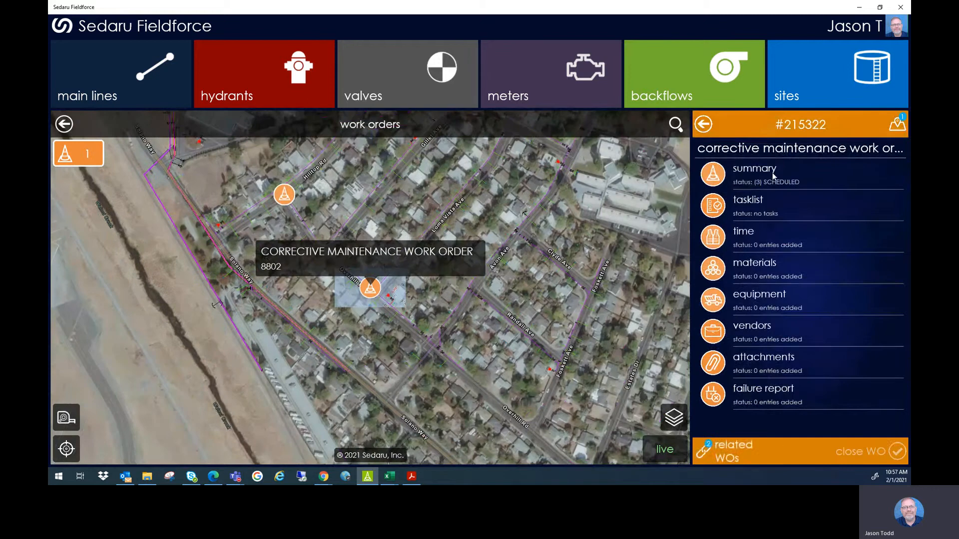
{"action": "left_click", "coordinate": [774, 175]}
{"action": "scroll", "coordinate": [755, 244], "scroll_direction": "up", "scroll_amount": 3}
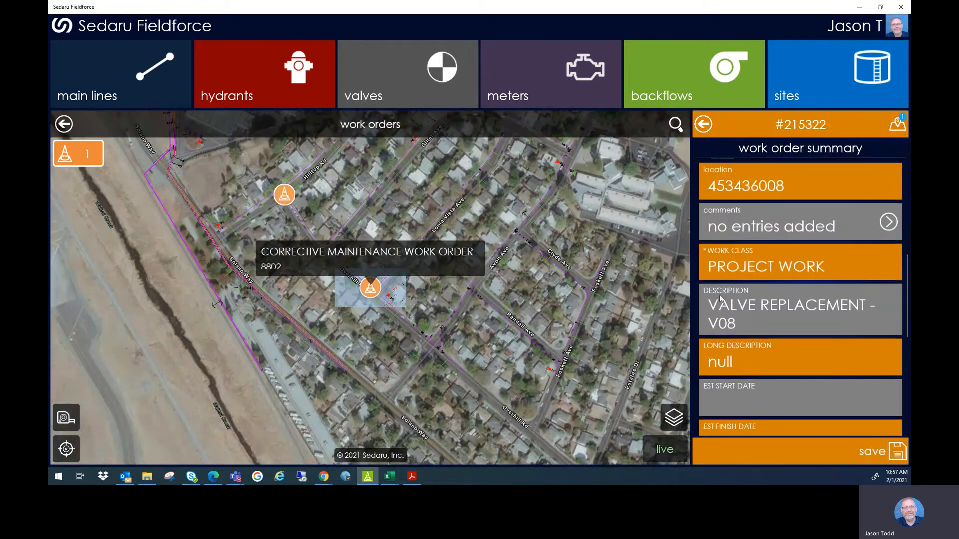
{"action": "scroll", "coordinate": [737, 321], "scroll_direction": "up", "scroll_amount": 5}
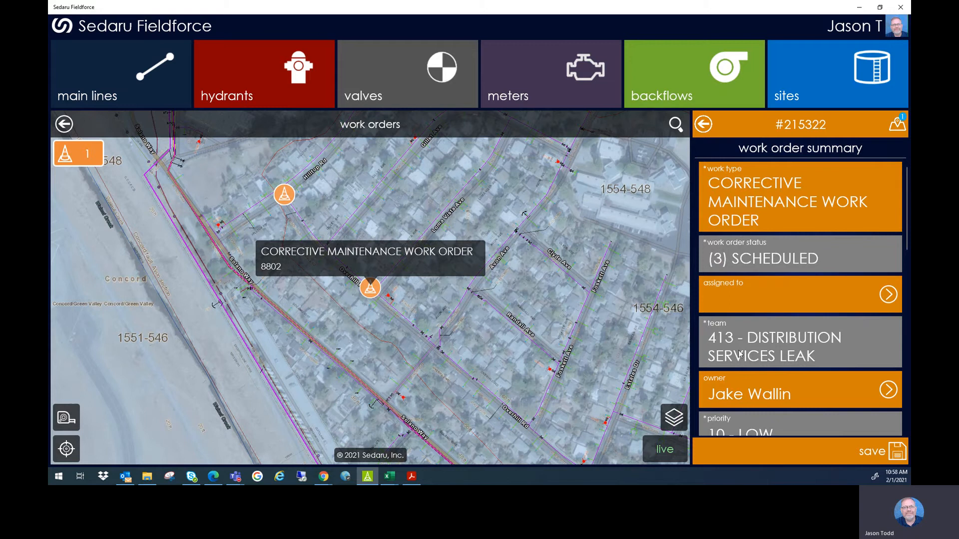
{"action": "scroll", "coordinate": [523, 361], "scroll_direction": "up", "scroll_amount": 2}
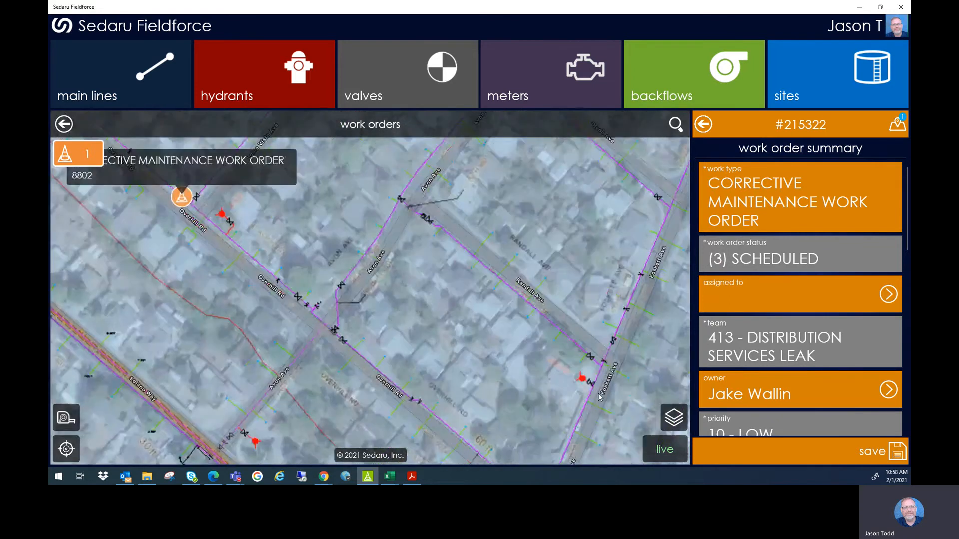
{"action": "scroll", "coordinate": [598, 394], "scroll_direction": "down", "scroll_amount": 2}
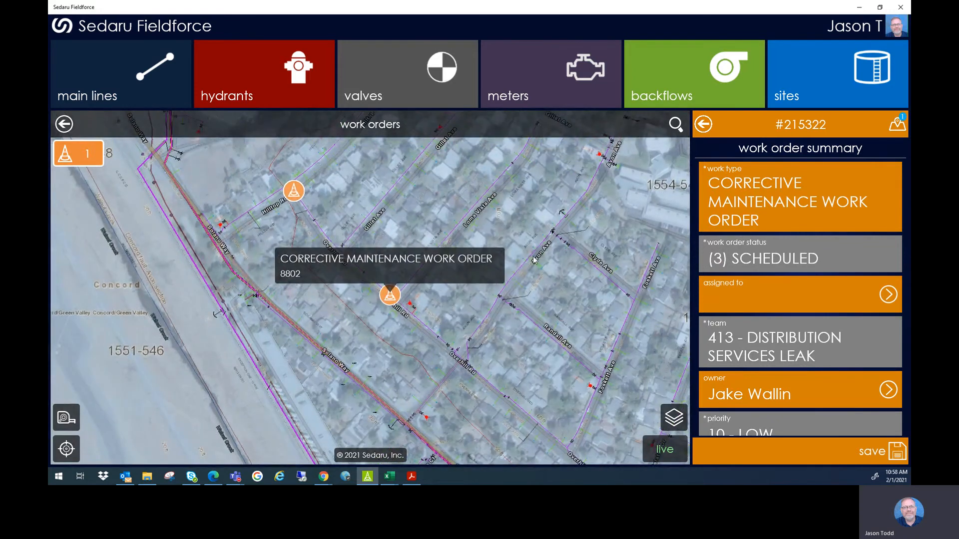